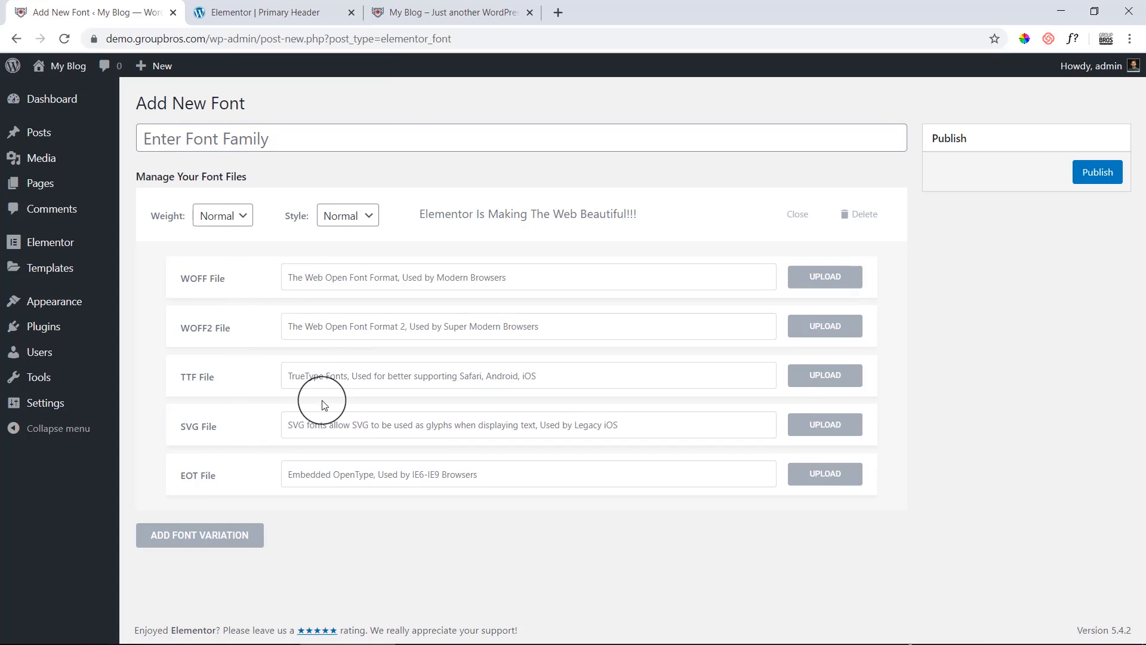
Examine the weight and style options offered for the new font variation
left_click(220, 217)
left_click(220, 218)
left_click(338, 221)
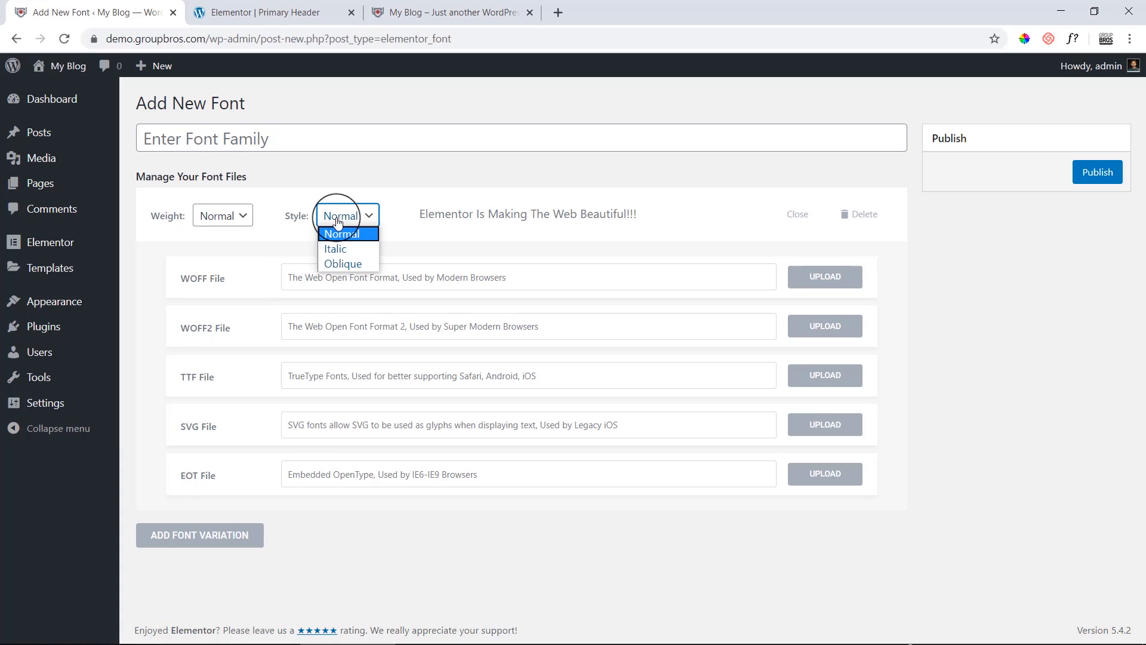
left_click(407, 217)
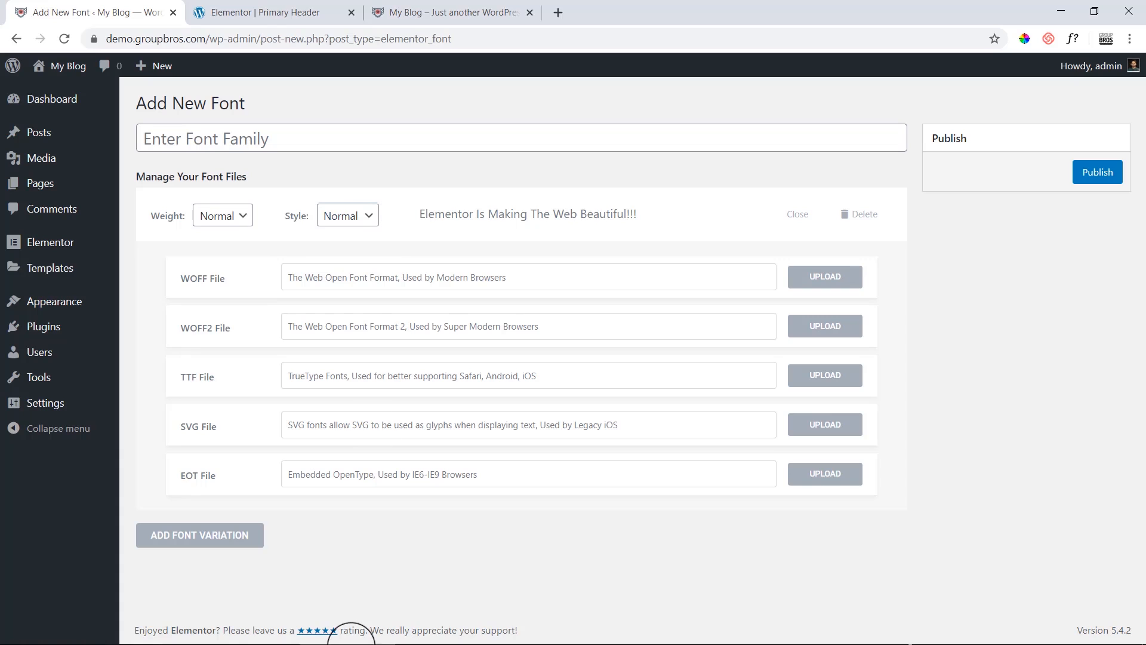
Open the Font-Inter folder inside the Resource folder and look over its TTF files
left_click(149, 634)
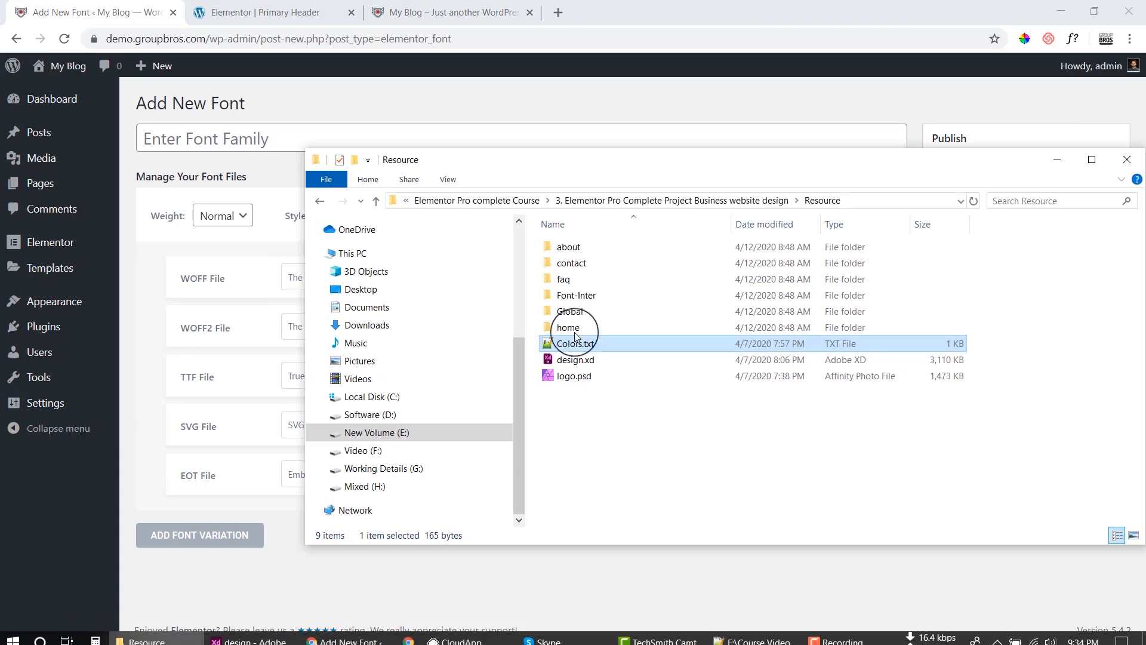
double_click(587, 303)
left_click_drag(588, 420, 609, 239)
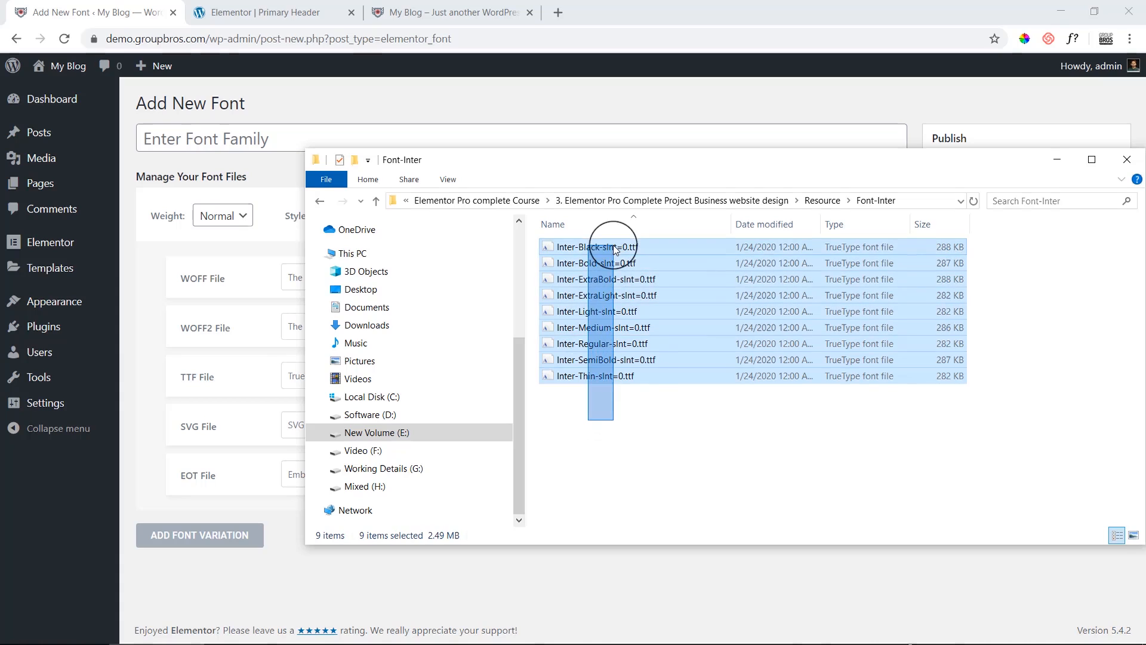
left_click(639, 415)
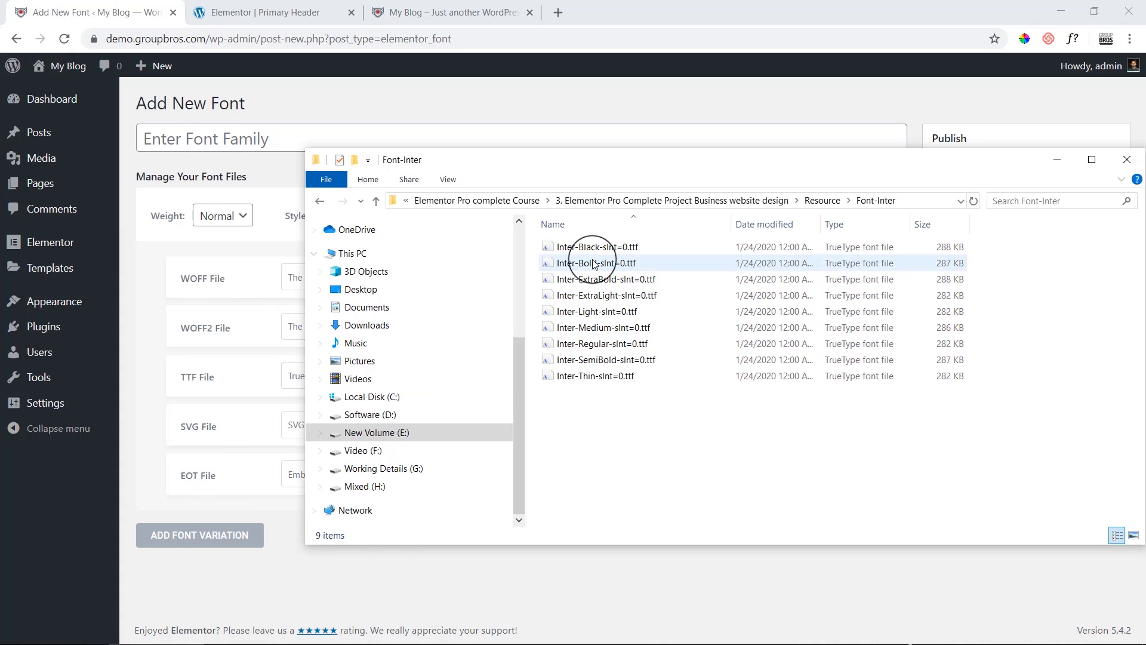
Switch to the Adobe XD design and inspect the text settings of the "Giving Future to Your Investment" heading
mouse_move(169, 643)
left_click(237, 639)
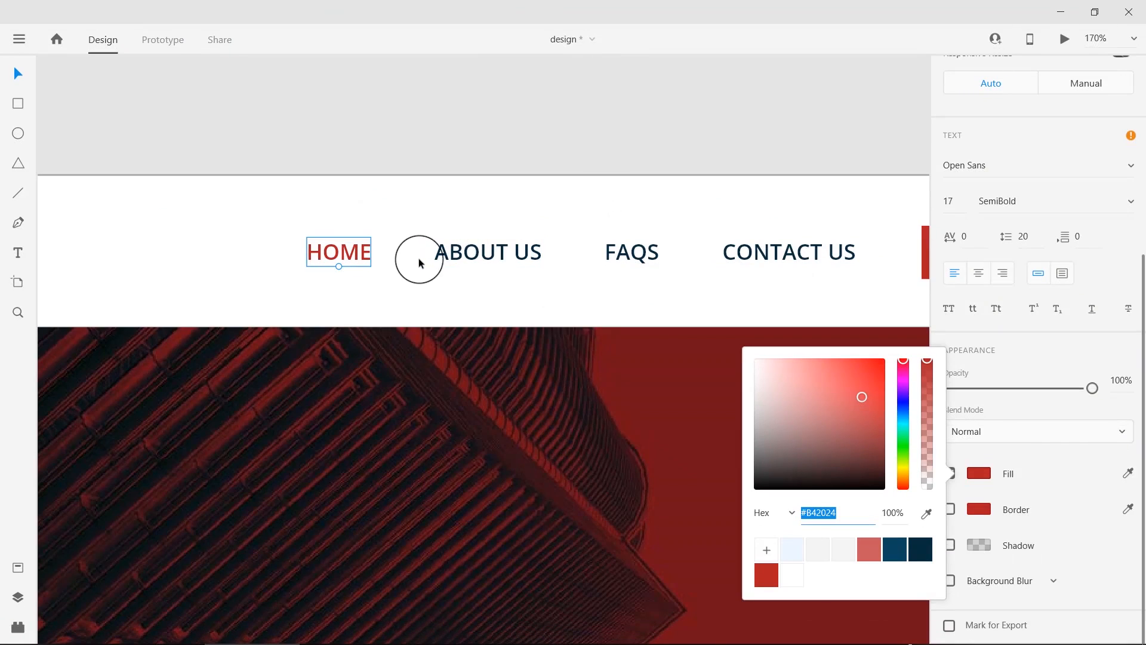
scroll(389, 262, "down", 4)
left_click_drag(305, 332, 610, 113)
left_click(364, 292)
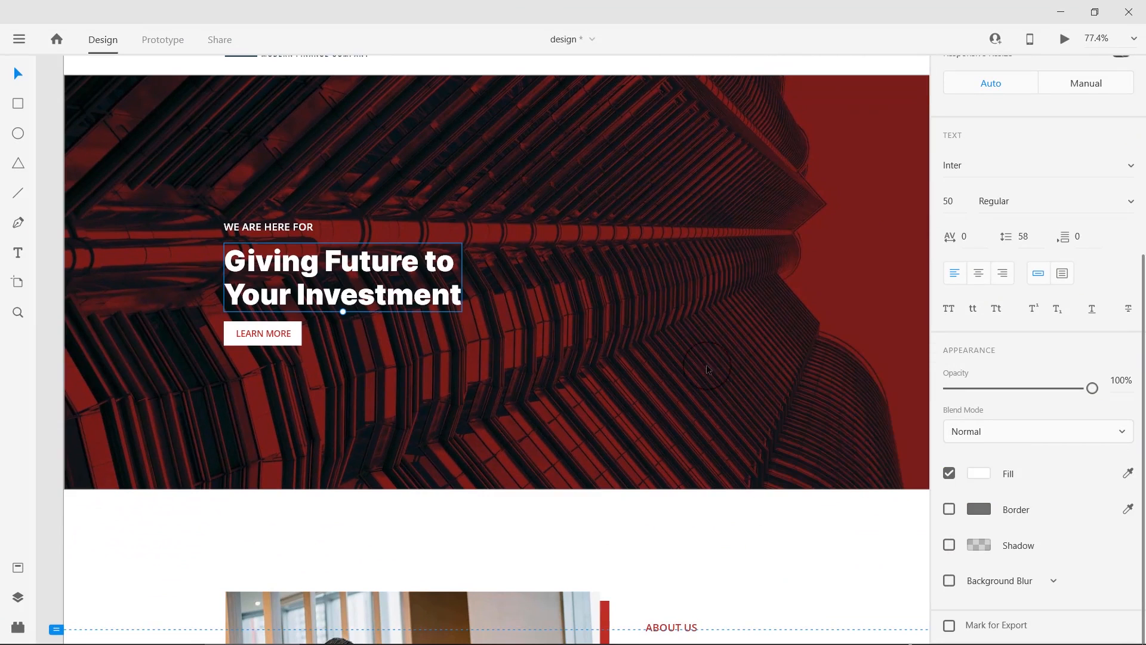
scroll(1023, 363, "up", 5)
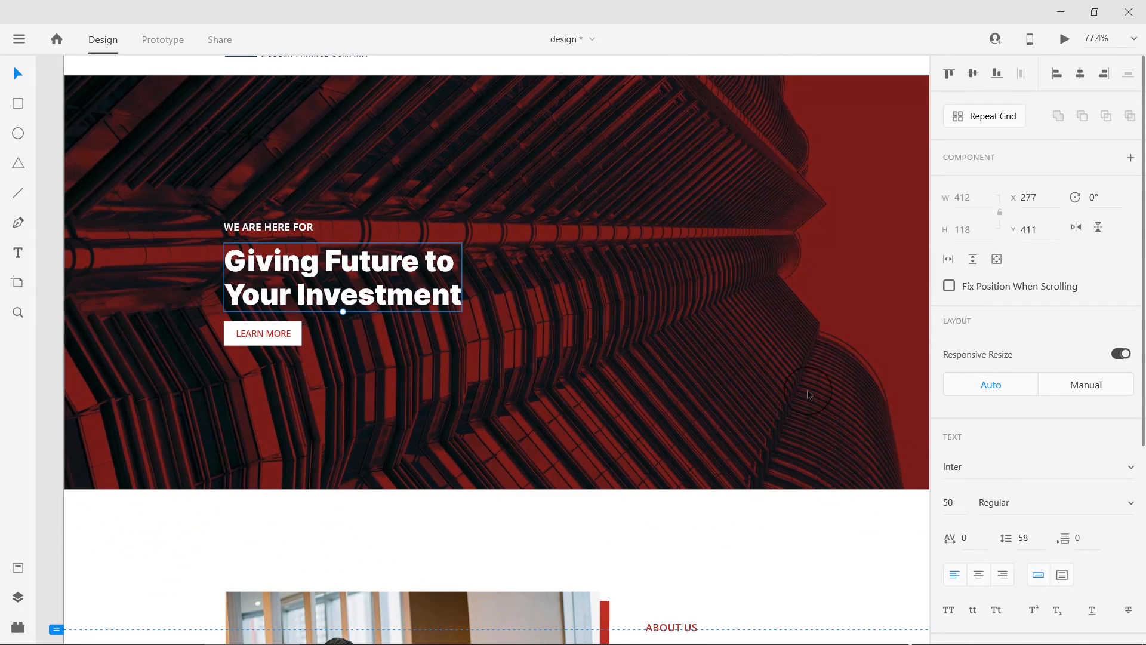
Inspect the font settings of the About Us section's main heading, "Extra benefit through Invest" subheading and intro paragraph
scroll(806, 397, "down", 1)
scroll(824, 489, "down", 4)
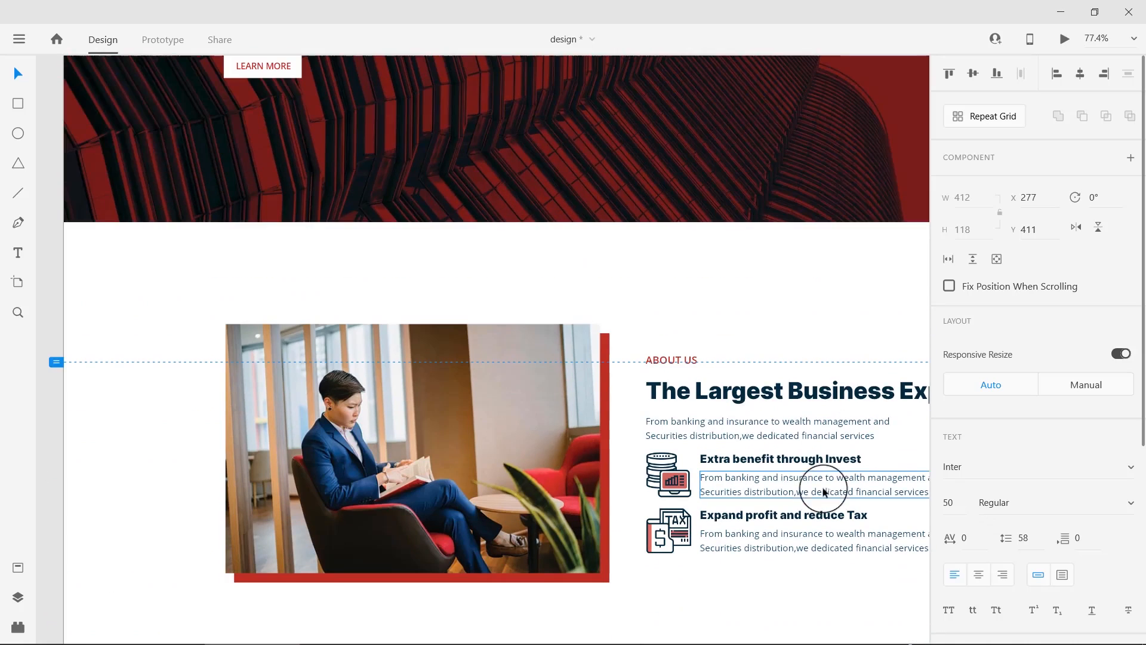
left_click(762, 390)
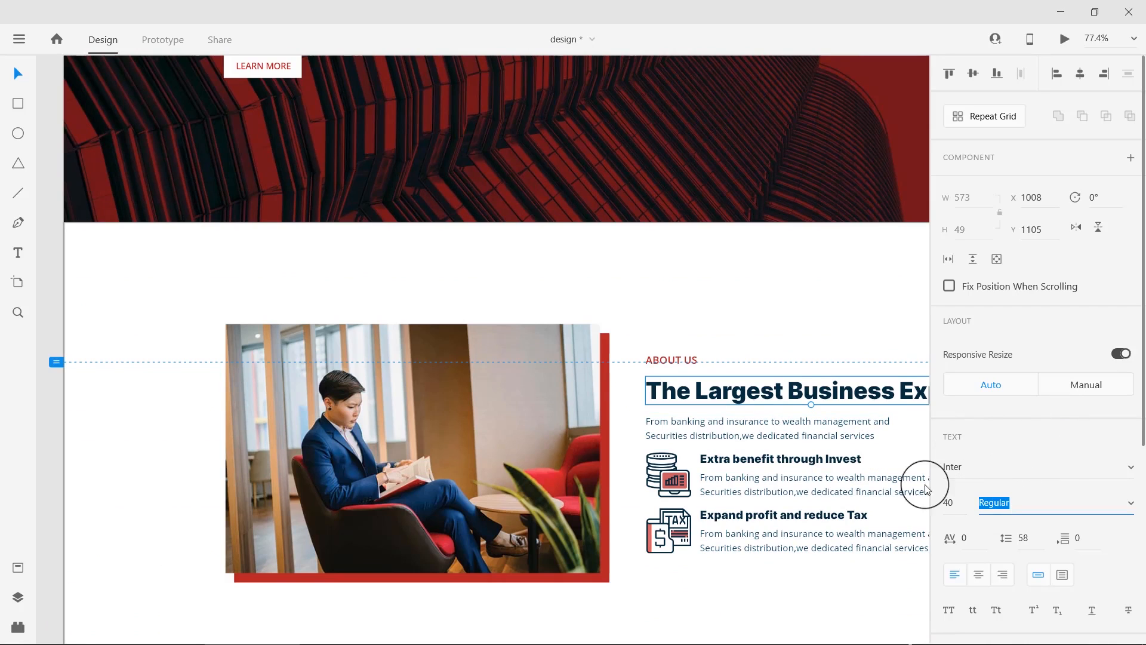
left_click(769, 458)
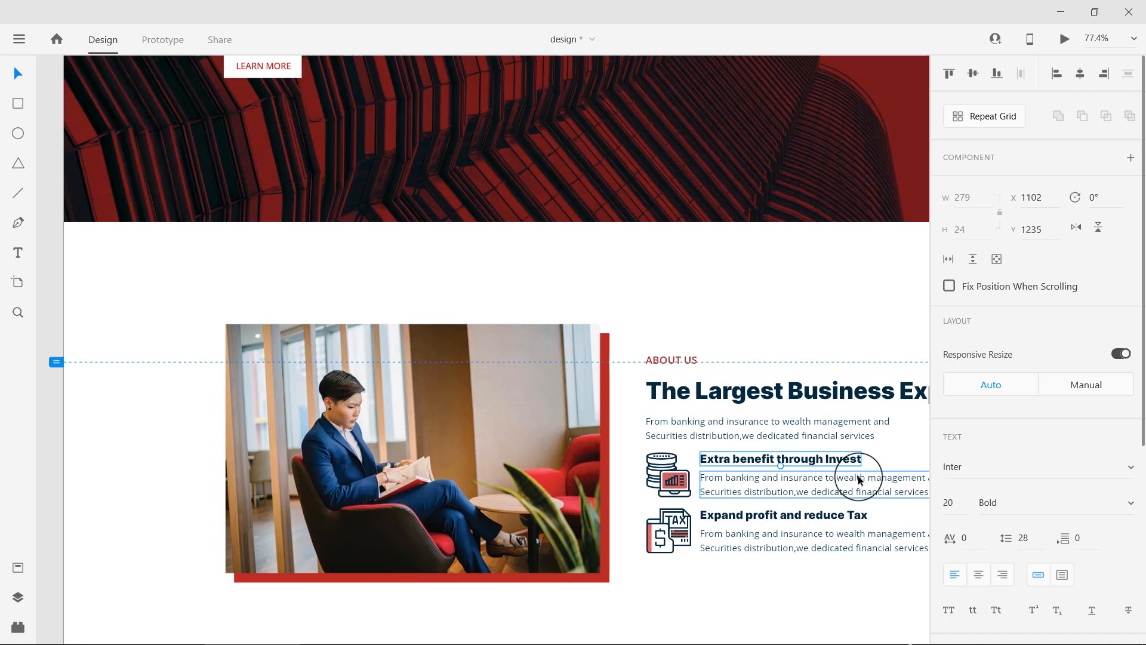
left_click(800, 423)
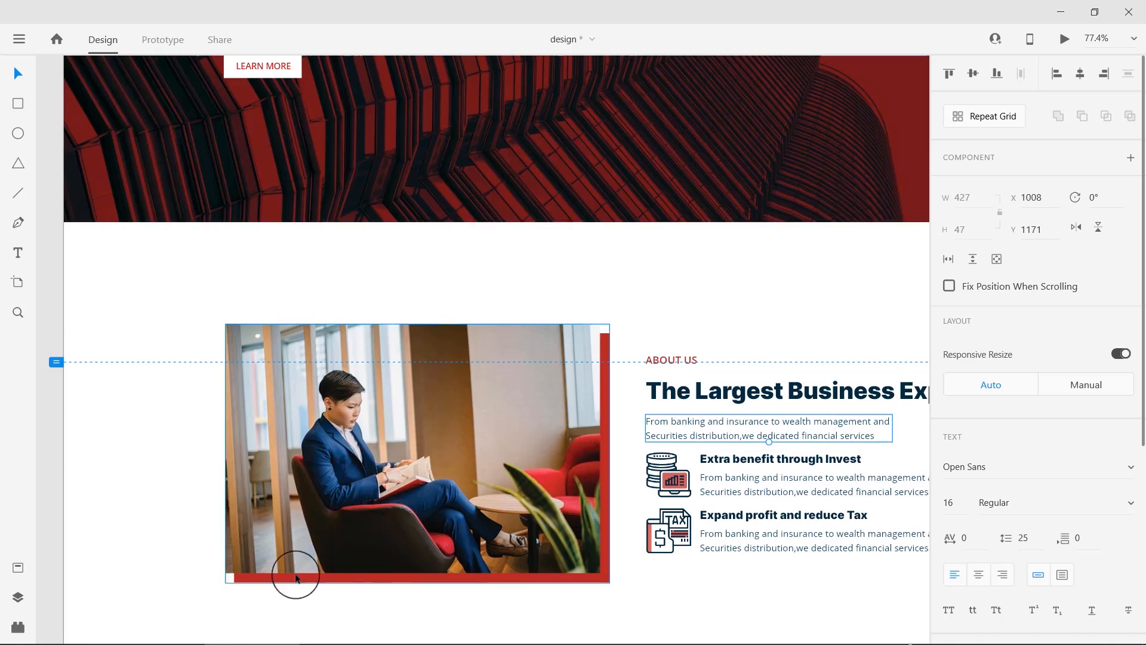
Return to the Font-Inter folder and select Inter-Bold-slnt=0.ttf
mouse_move(236, 617)
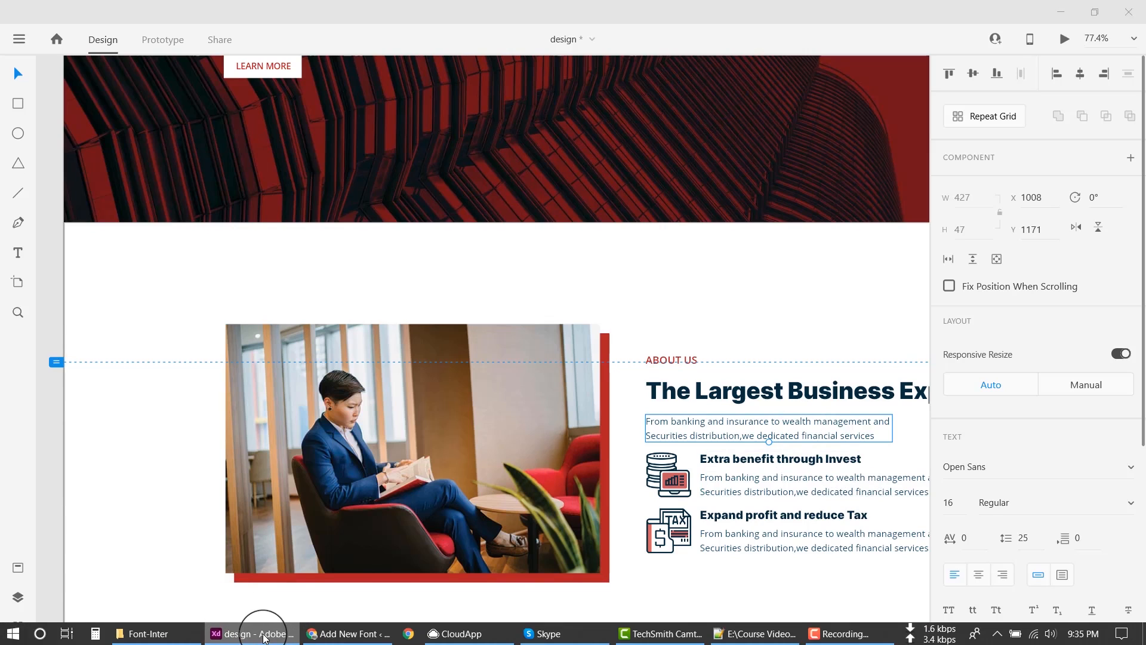
left_click(263, 635)
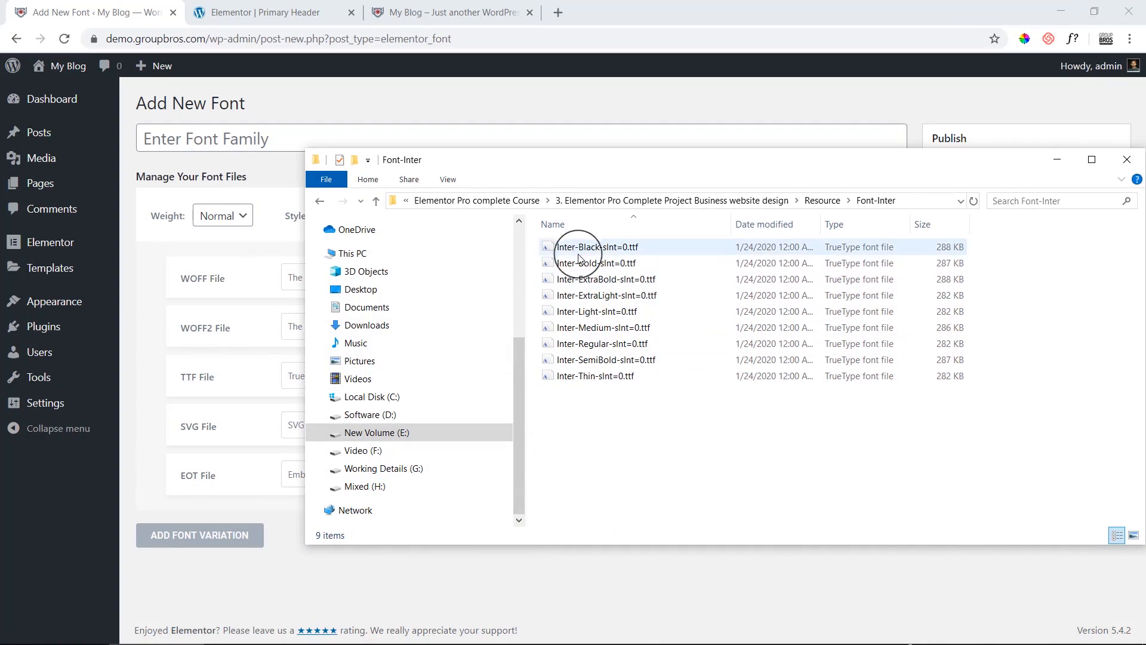
left_click(594, 265)
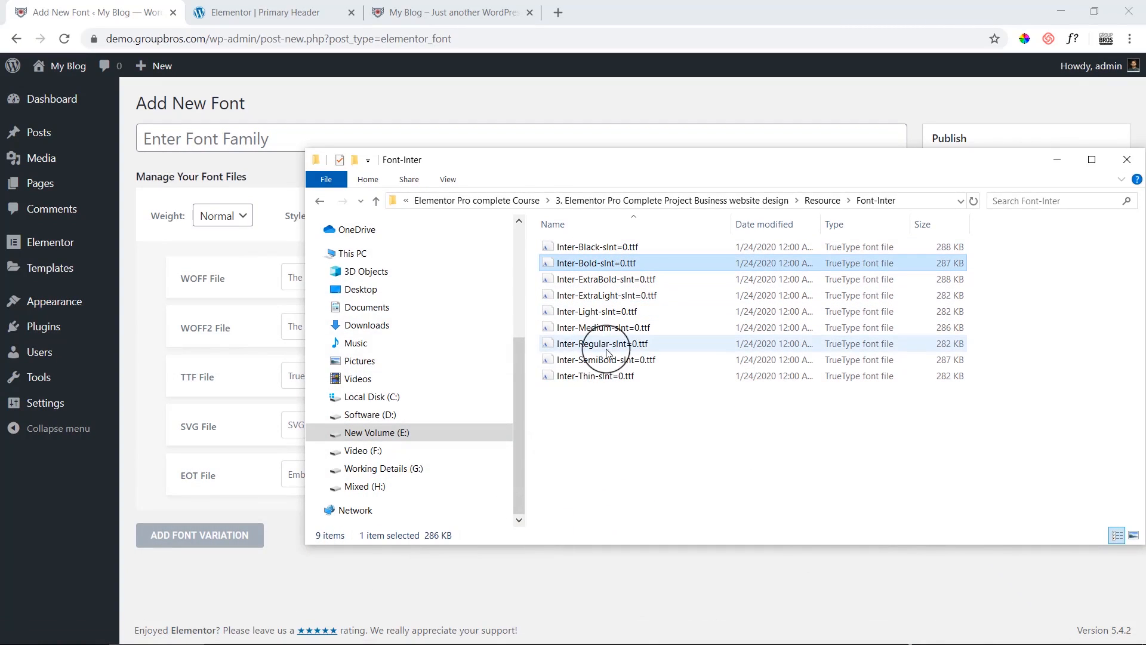
Search Google for "online webfont generator" in a new browser tab
left_click(461, 7)
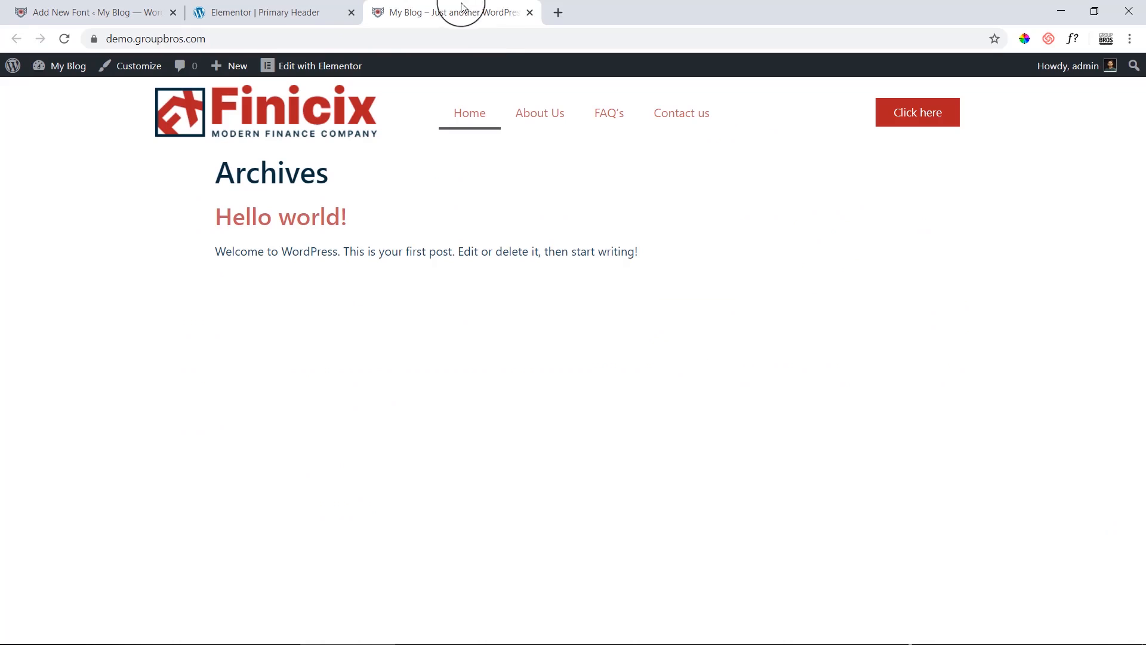
left_click(504, 33)
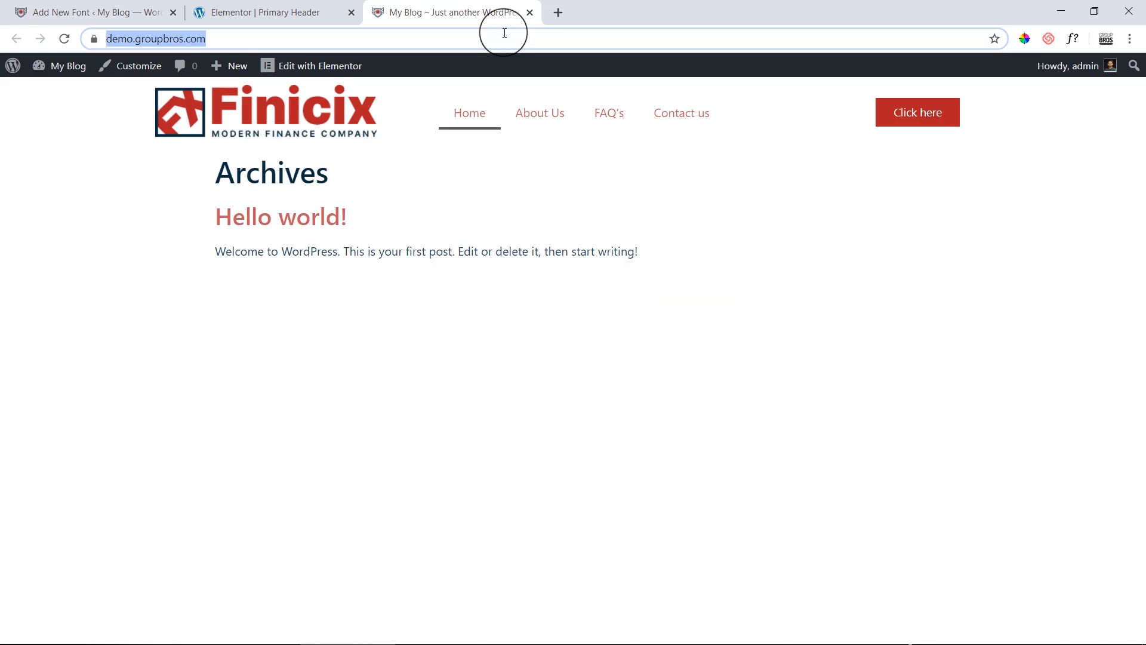
left_click(558, 13)
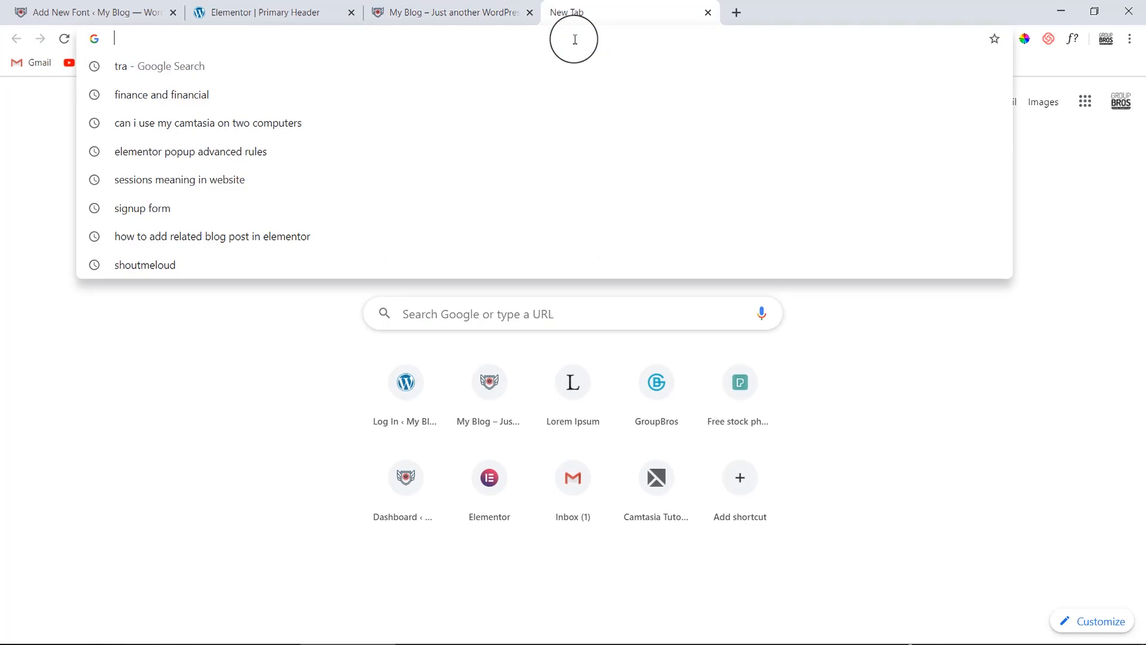
type("font")
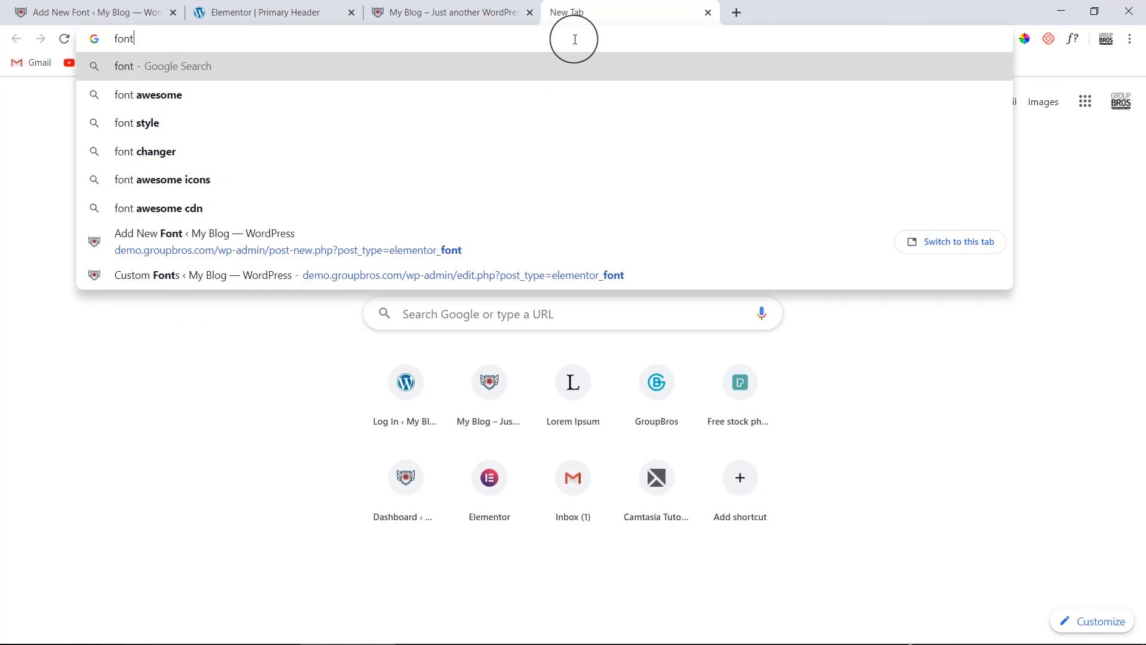
key("BackSpace")
key("BackSpace")
key("BackSpace")
key("BackSpace")
type("online font")
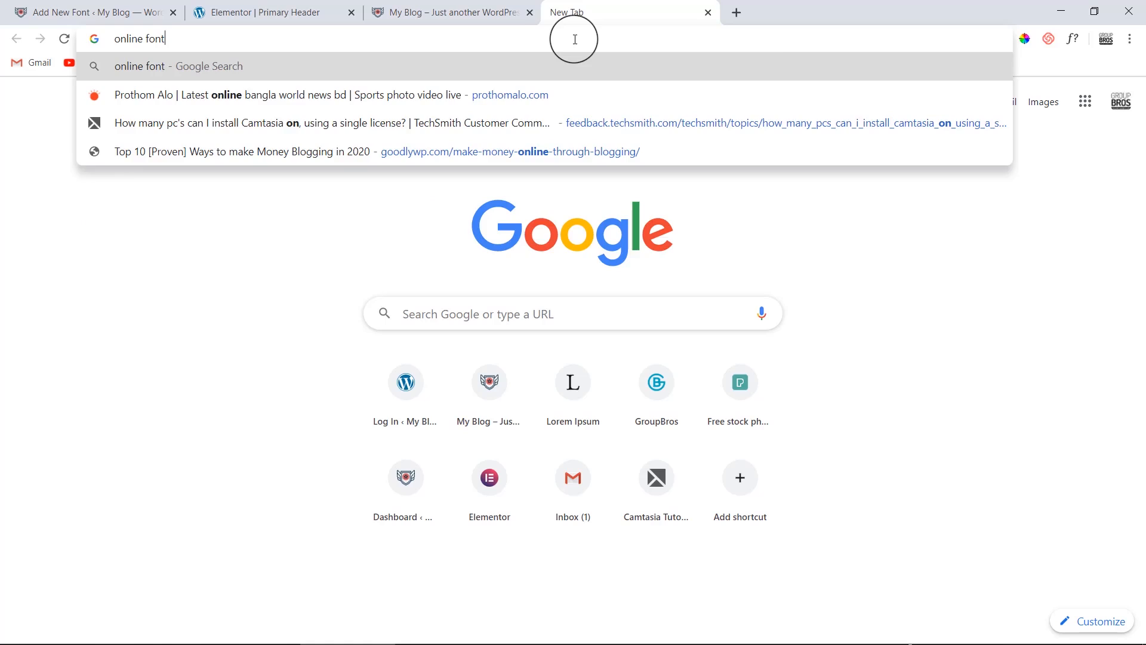
key("BackSpace")
key("BackSpace")
key("BackSpace")
key("BackSpace")
type("webfont")
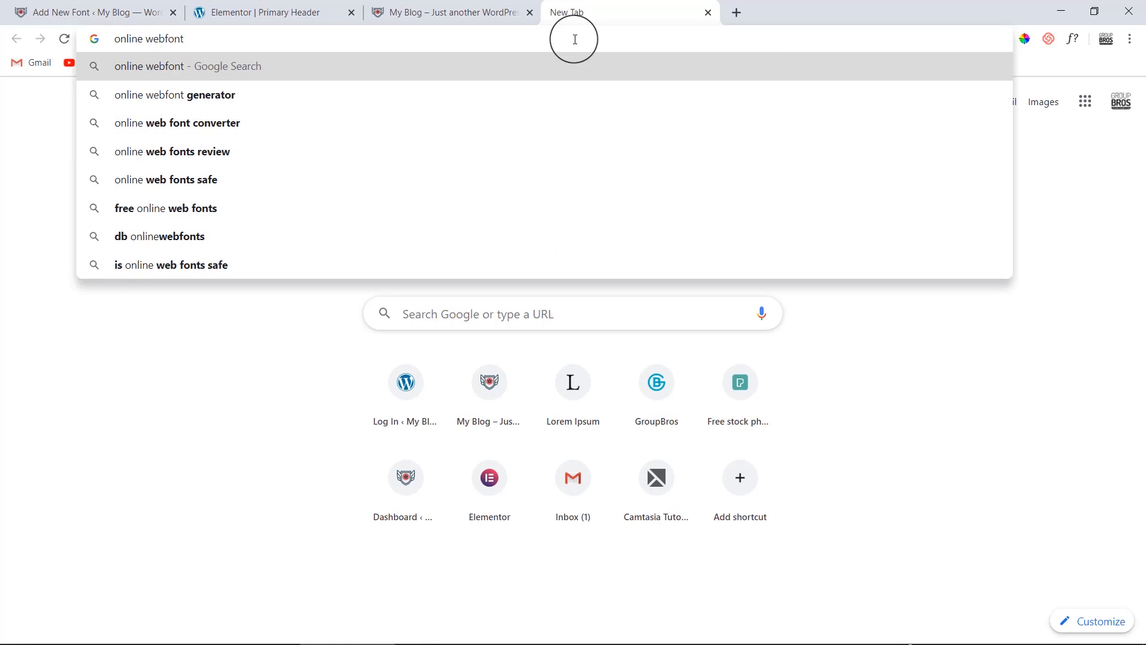
left_click(245, 92)
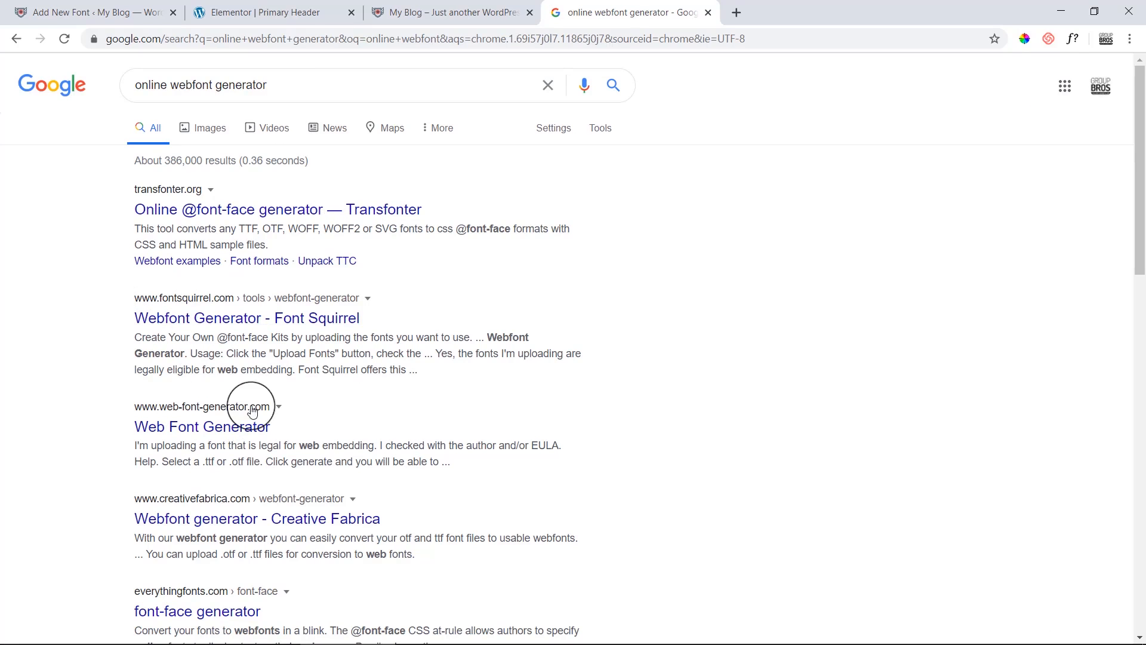
Search for "free fonts converter" and open the Online Font Converter site
left_click_drag(271, 85, 47, 71)
type("free fonts con")
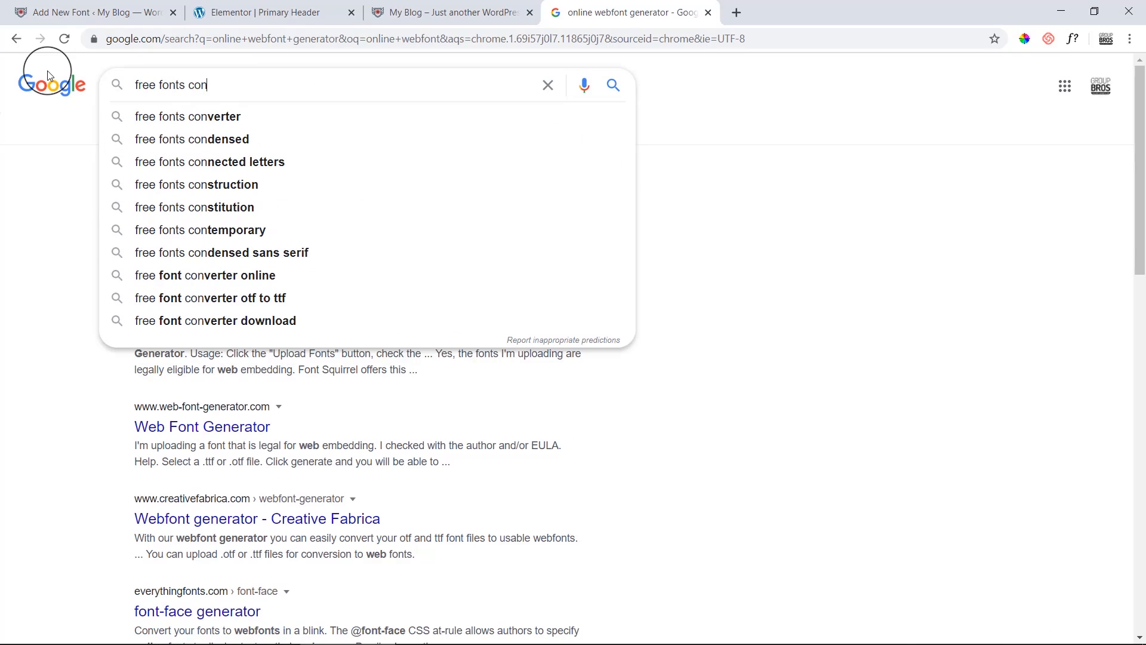
key("Down")
key("Return")
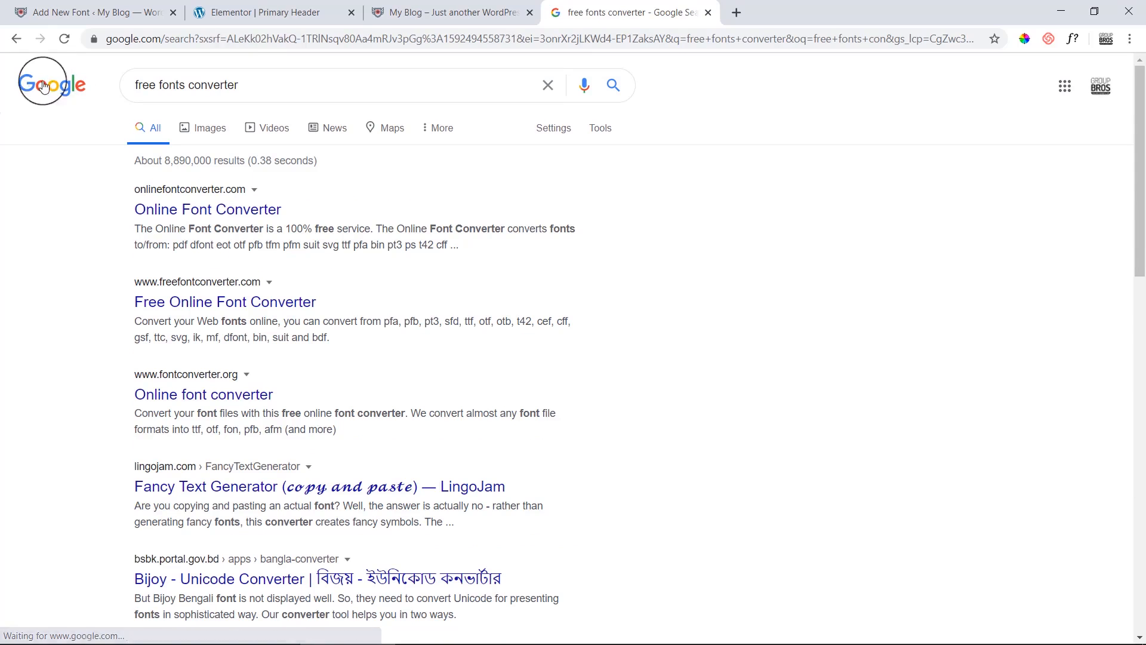
left_click(173, 209)
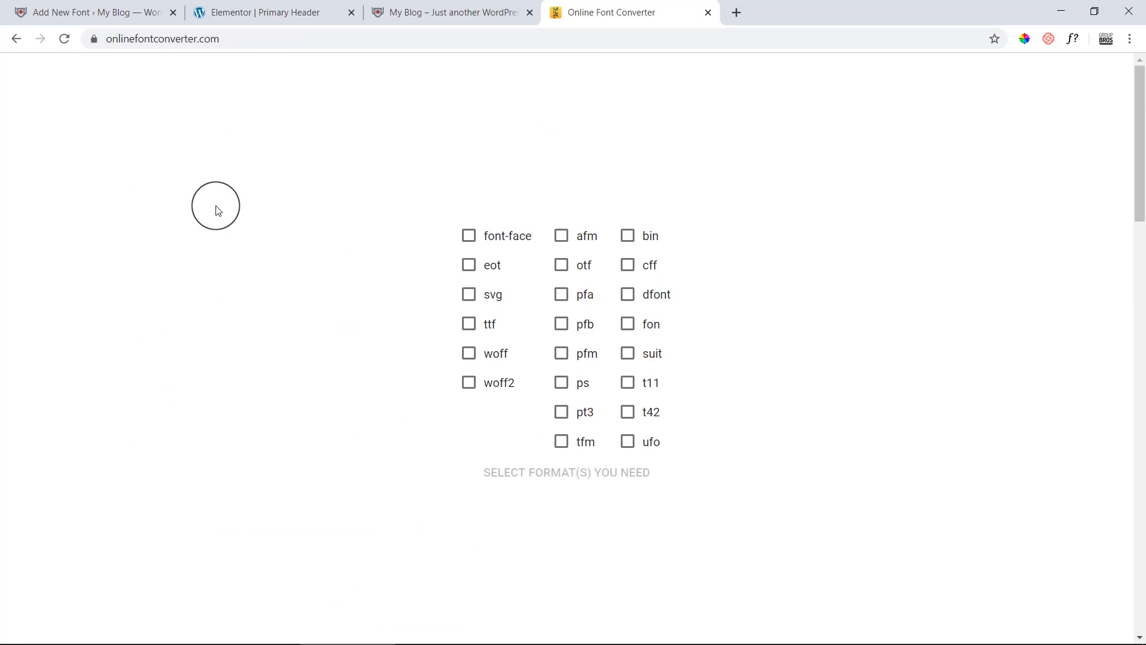
Check which font file formats the Add New Font page accepts and return to the font converter
left_click(230, 12)
left_click(165, 6)
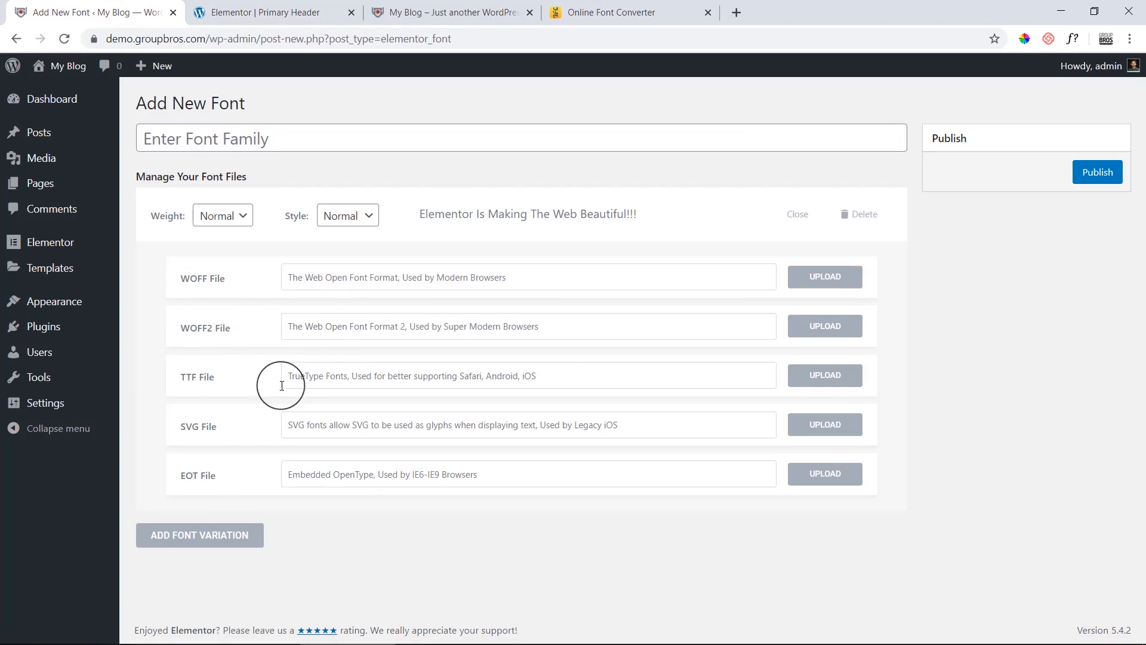
left_click(580, 12)
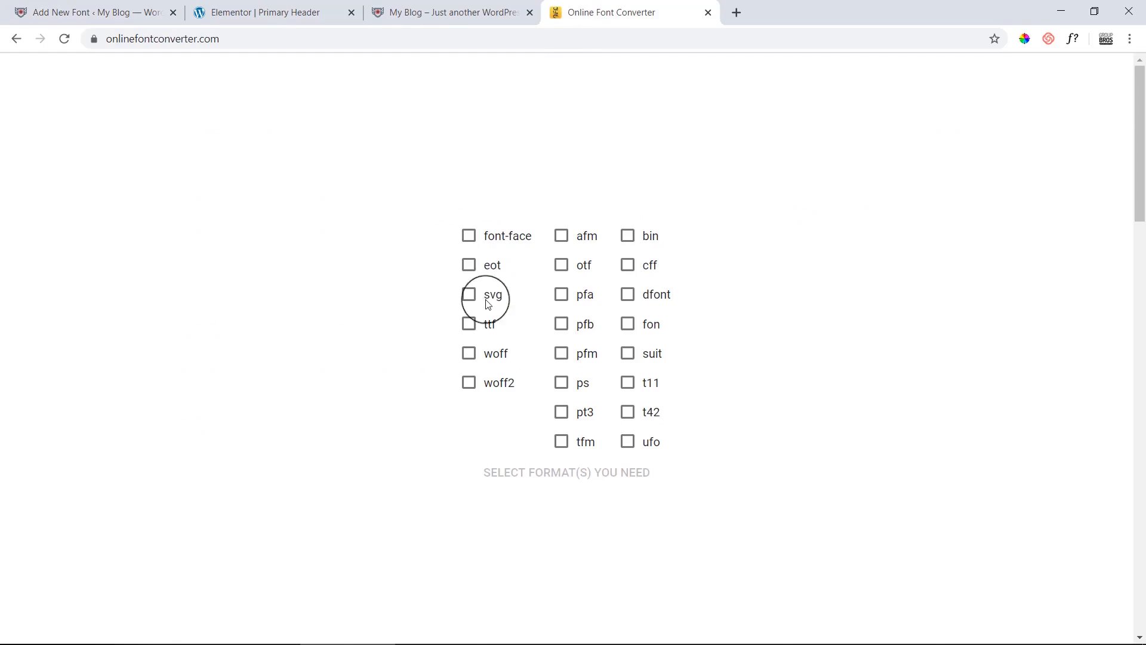
Choose eot, svg, ttf, woff and woff2 as the output formats for the font conversion
left_click(469, 353)
left_click(468, 382)
left_click(468, 324)
left_click(468, 293)
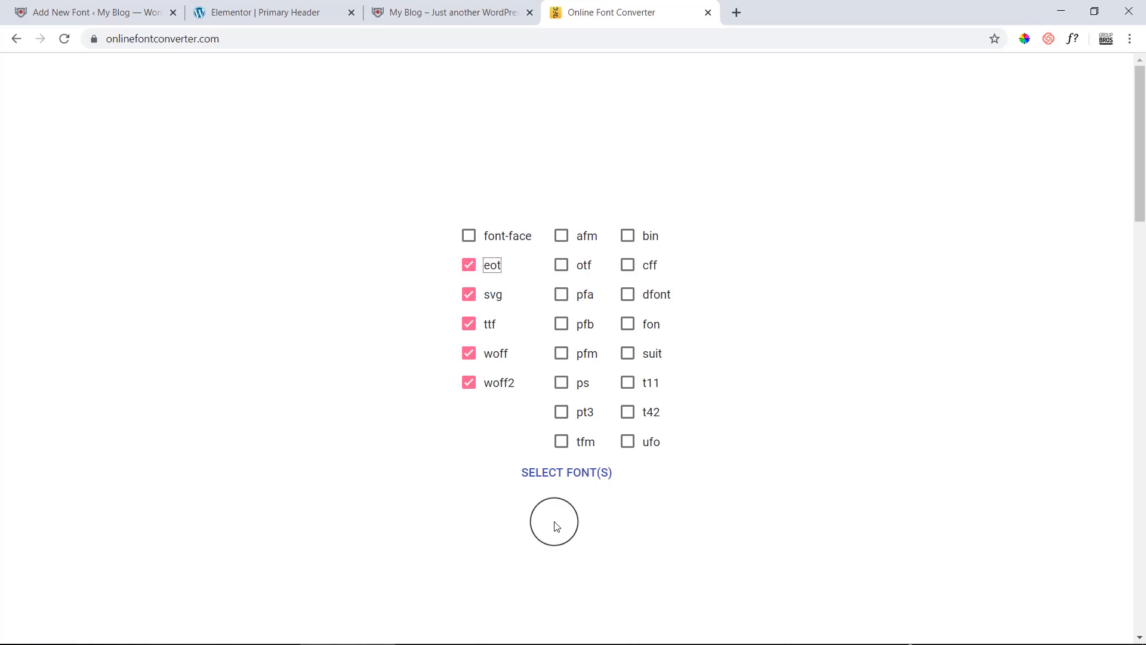
Add Inter-Bold-slnt=0.ttf from the Font-Inter folder as the font file to convert
left_click(561, 481)
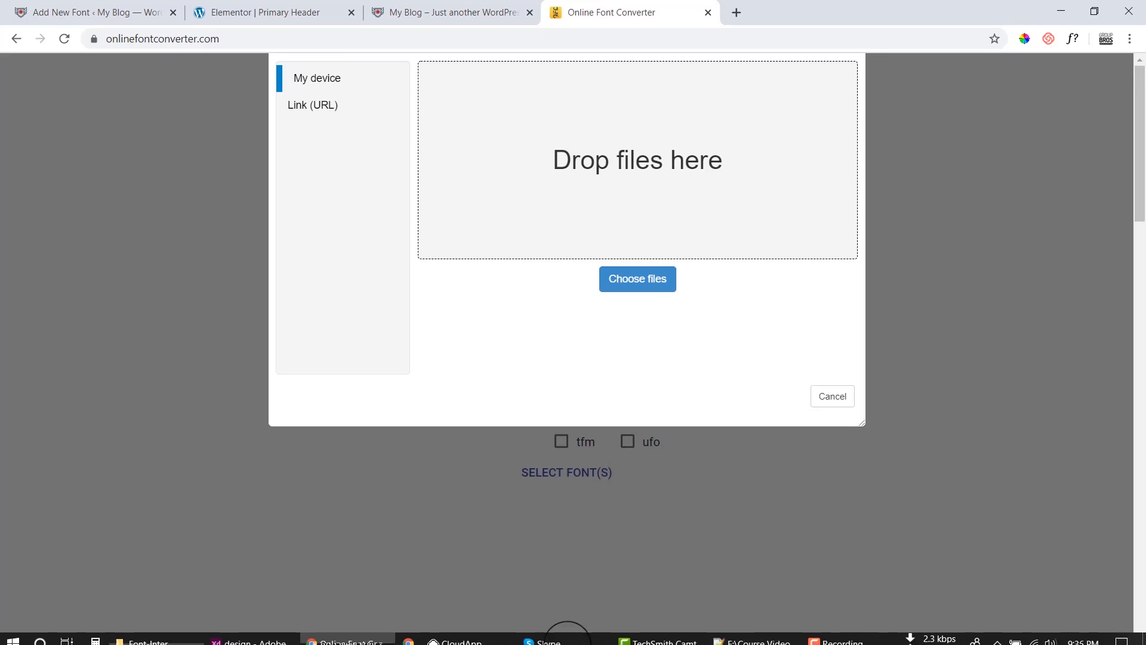
left_click(179, 631)
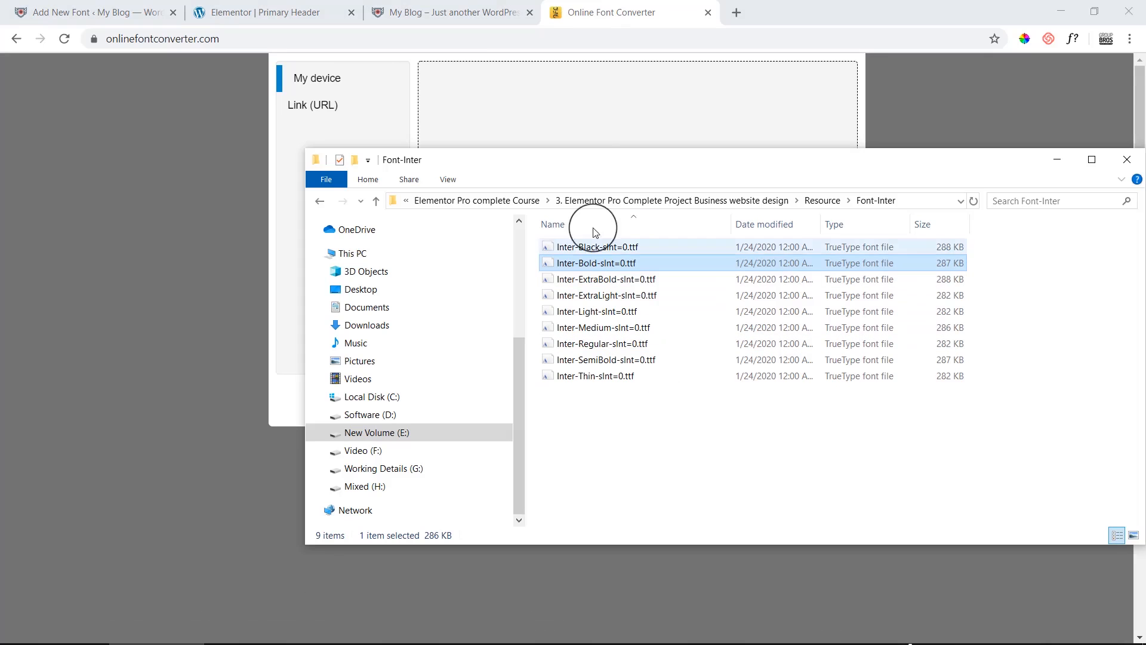
left_click_drag(588, 160, 974, 181)
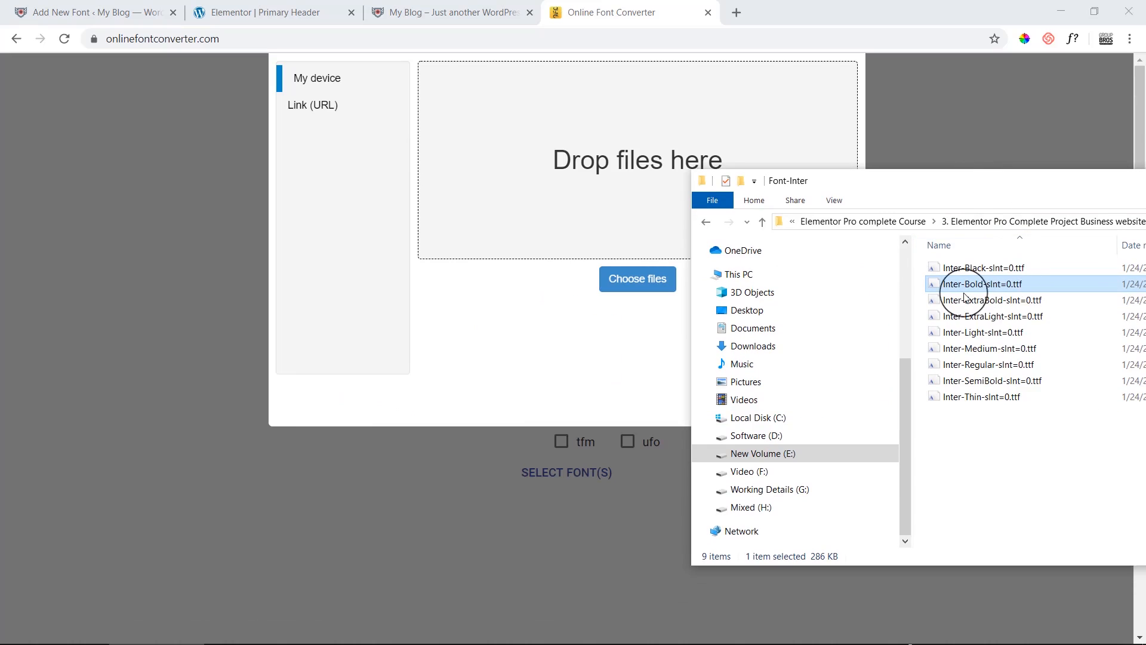
left_click_drag(967, 284, 583, 182)
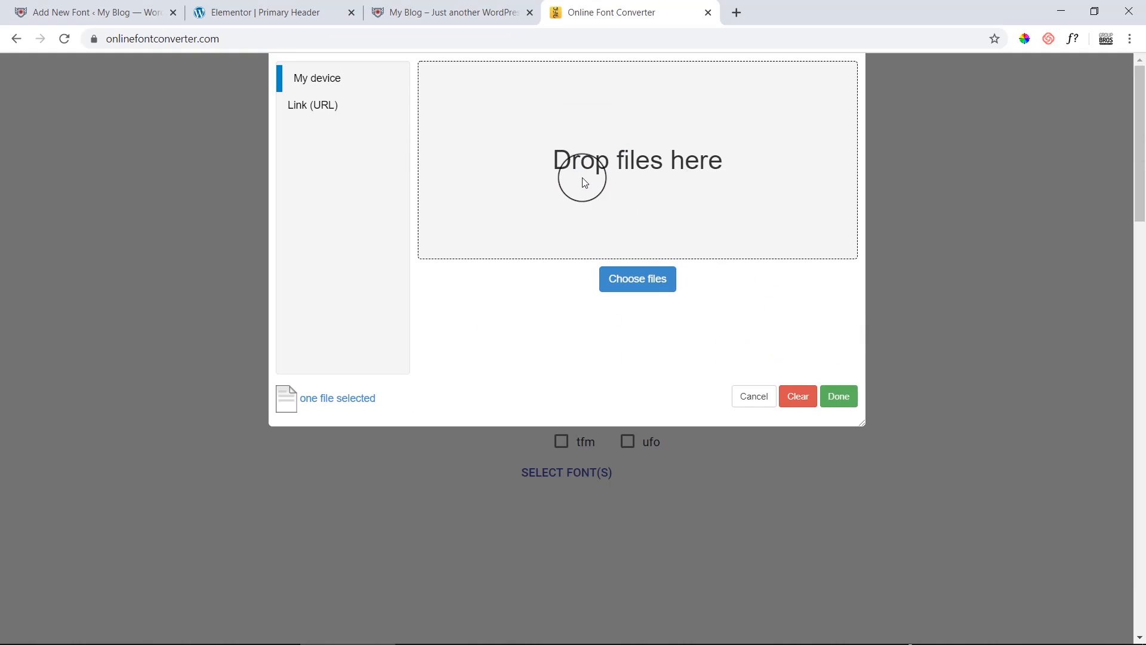
Convert the added font and download the resulting archive onlinefontconverter.com.zip
left_click(835, 397)
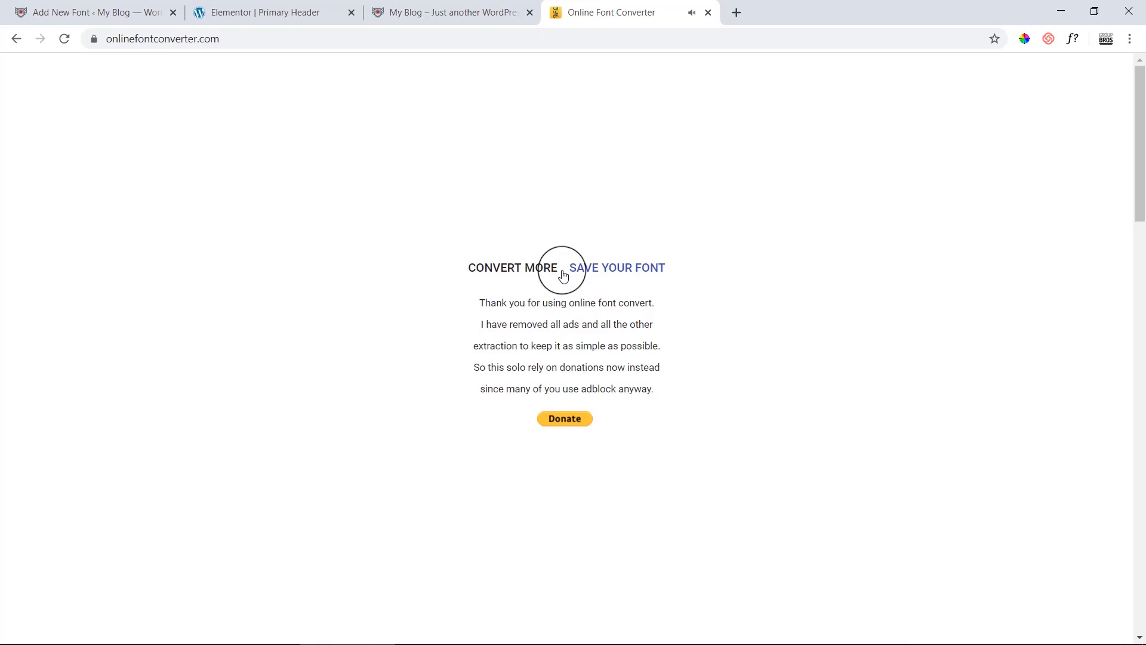
left_click(616, 267)
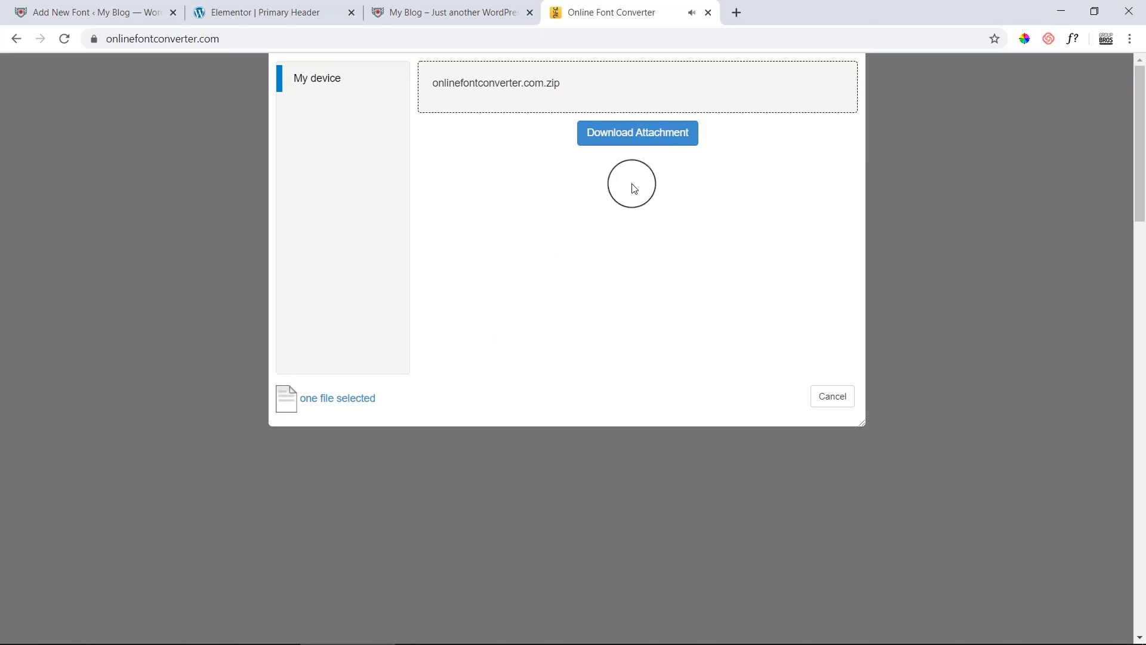
left_click(648, 142)
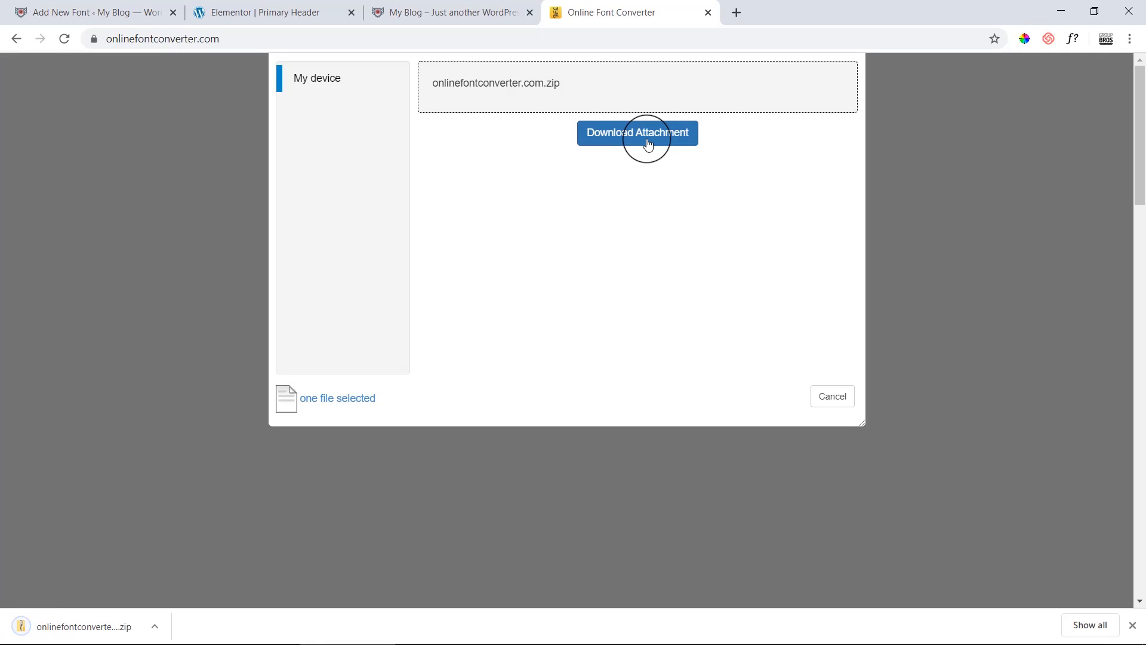
Create a folder named Inter Bold inside the Font-Inter folder and open it
left_click(102, 12)
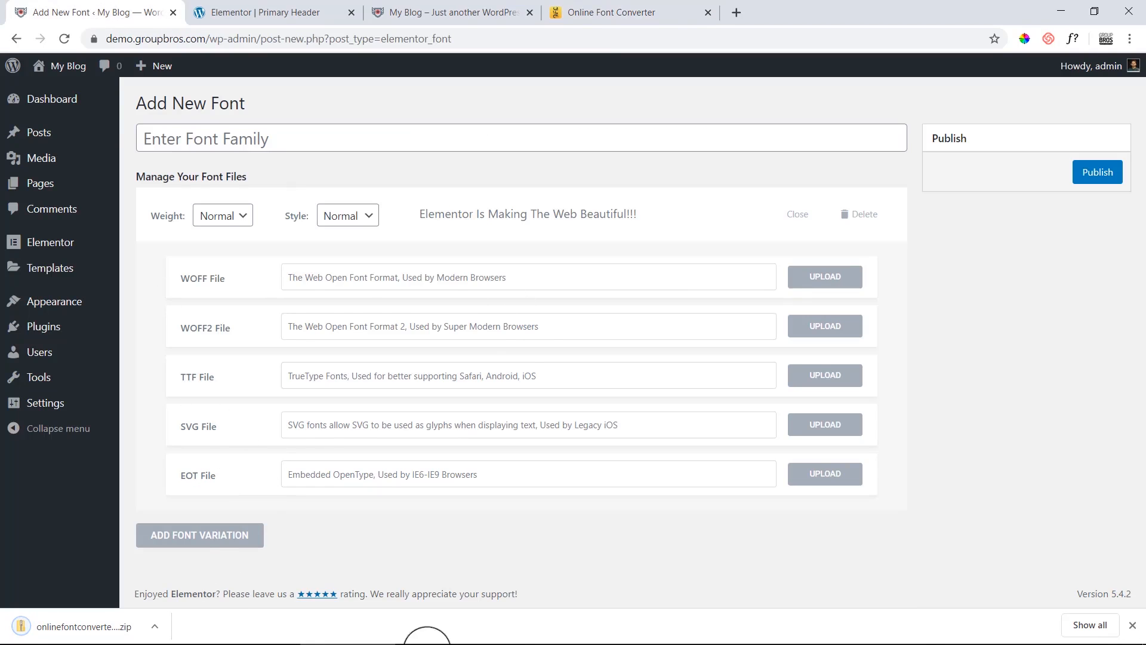
mouse_move(407, 617)
left_click(148, 634)
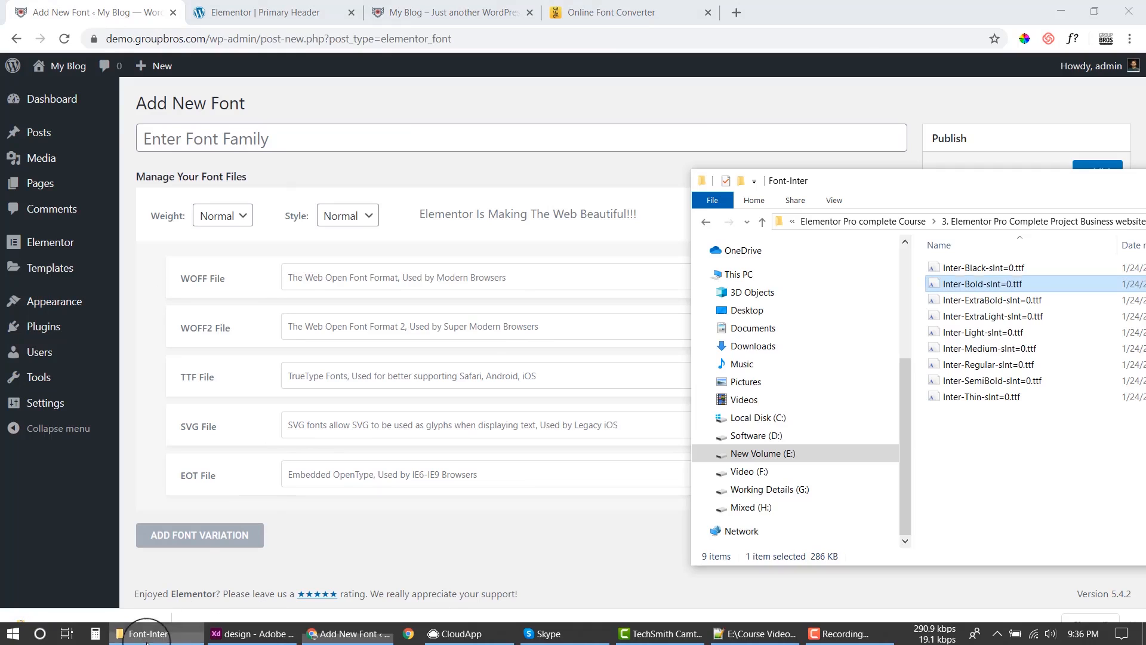
left_click_drag(998, 190, 780, 128)
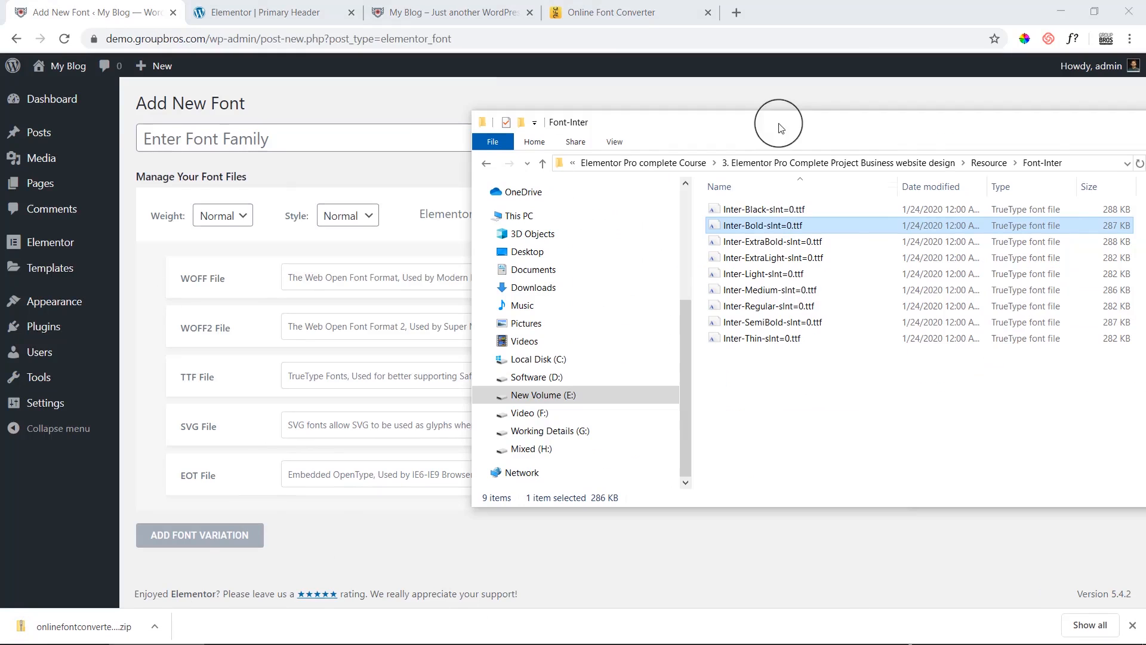
left_click(779, 382)
key("ctrl+shift+n")
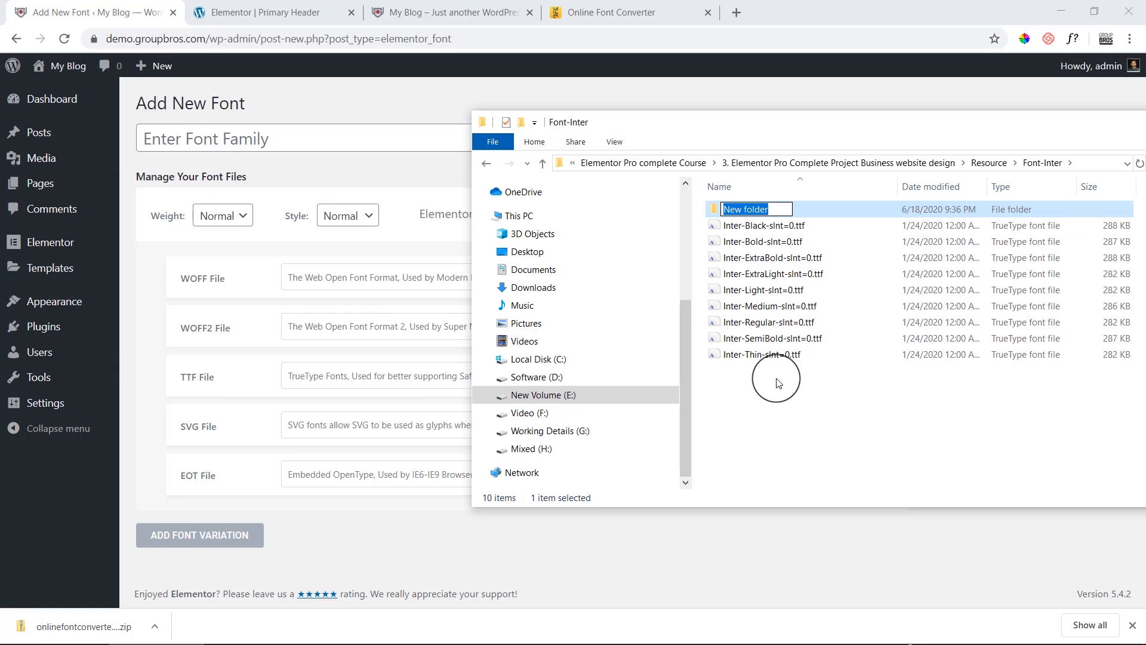
type("Inte")
key("Return")
key("Return")
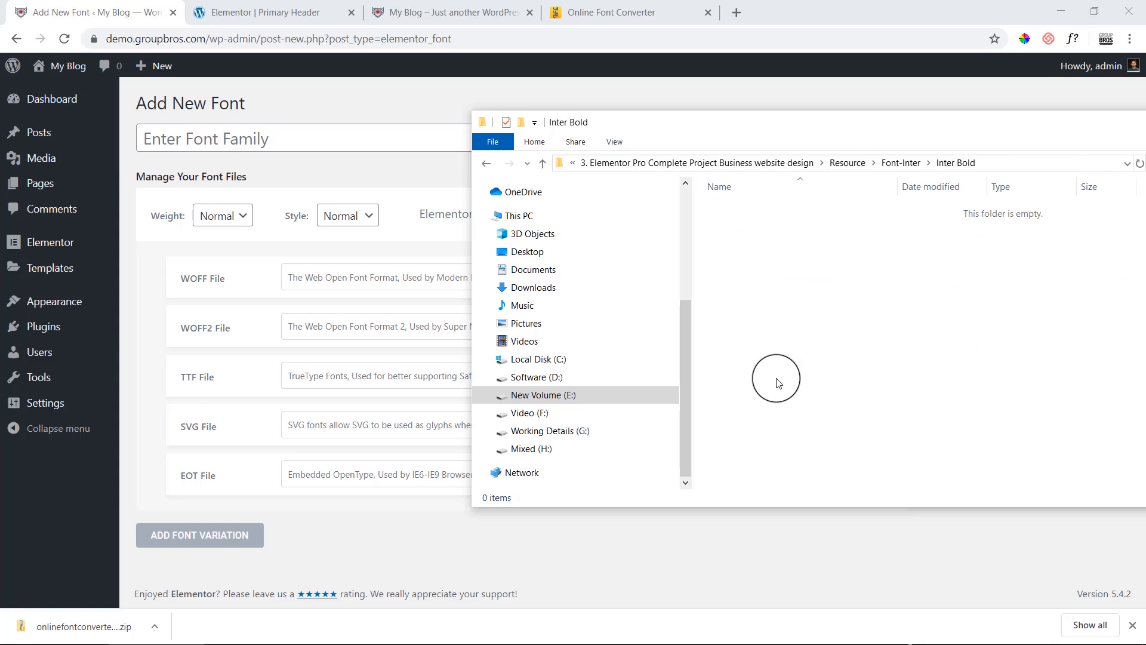
Copy all five converted font files from the converted-files folder of onlinefontconverter.com.zip into the Inter Bold folder and close the archive
left_click(77, 626)
double_click(350, 98)
double_click(350, 98)
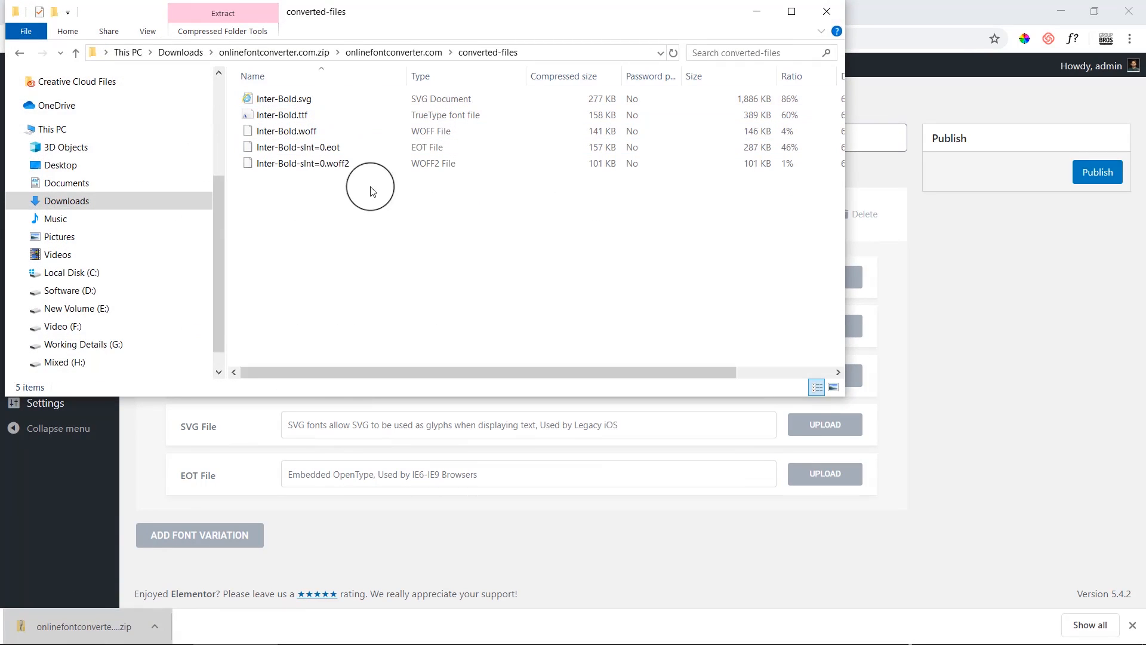
mouse_move(575, 639)
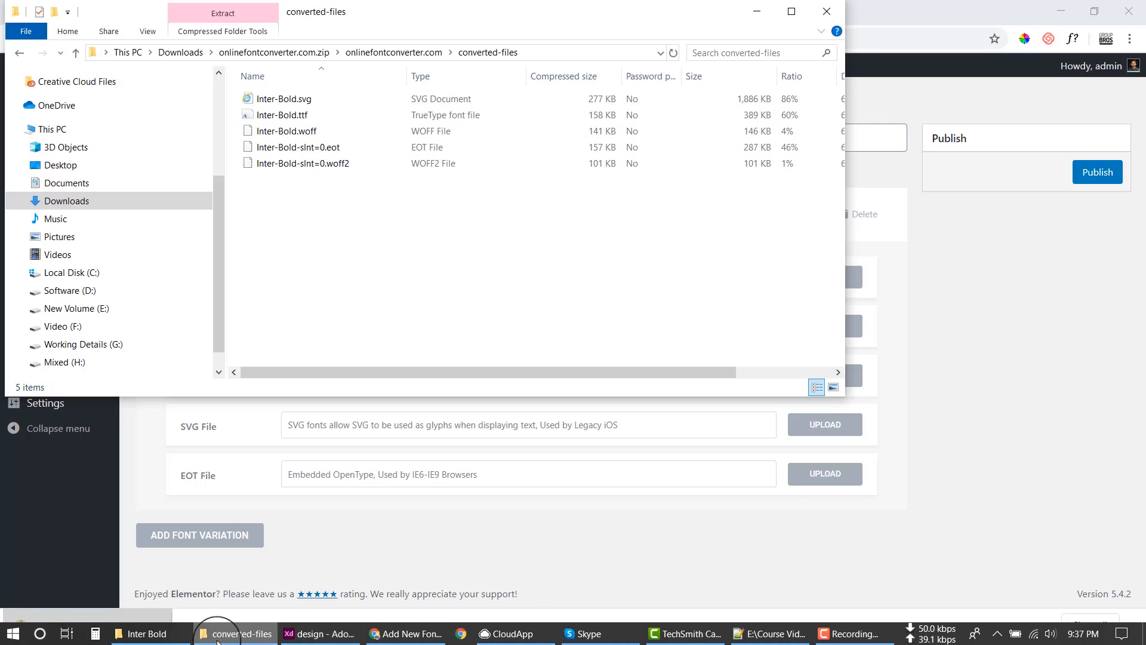
left_click(143, 633)
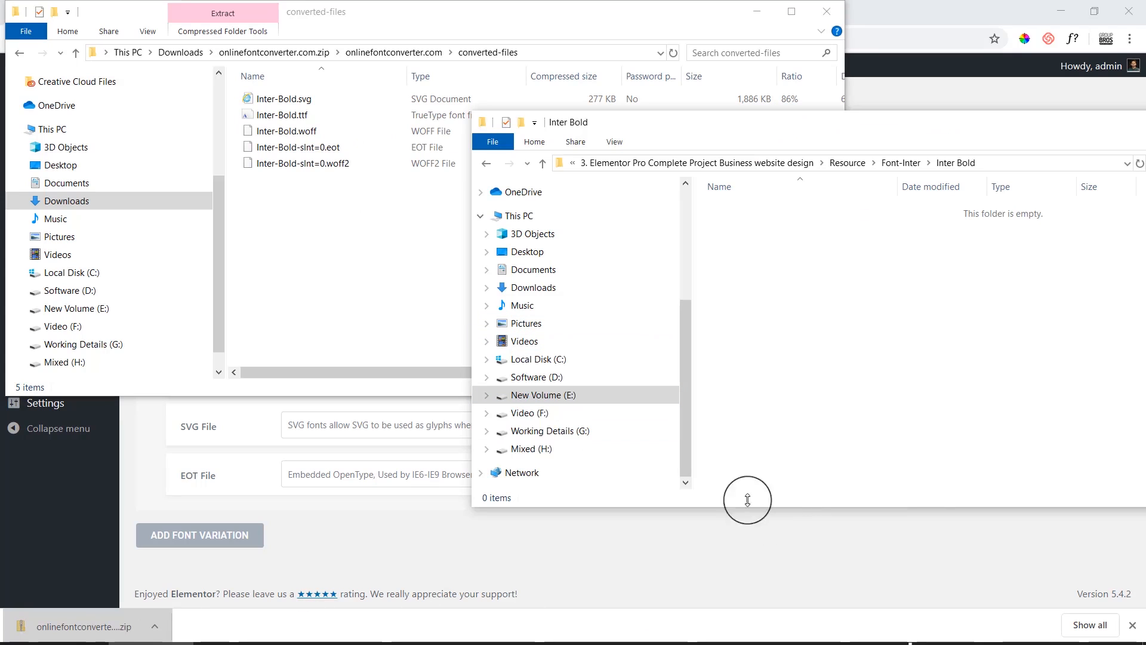
left_click_drag(269, 261, 286, 97)
key("Return")
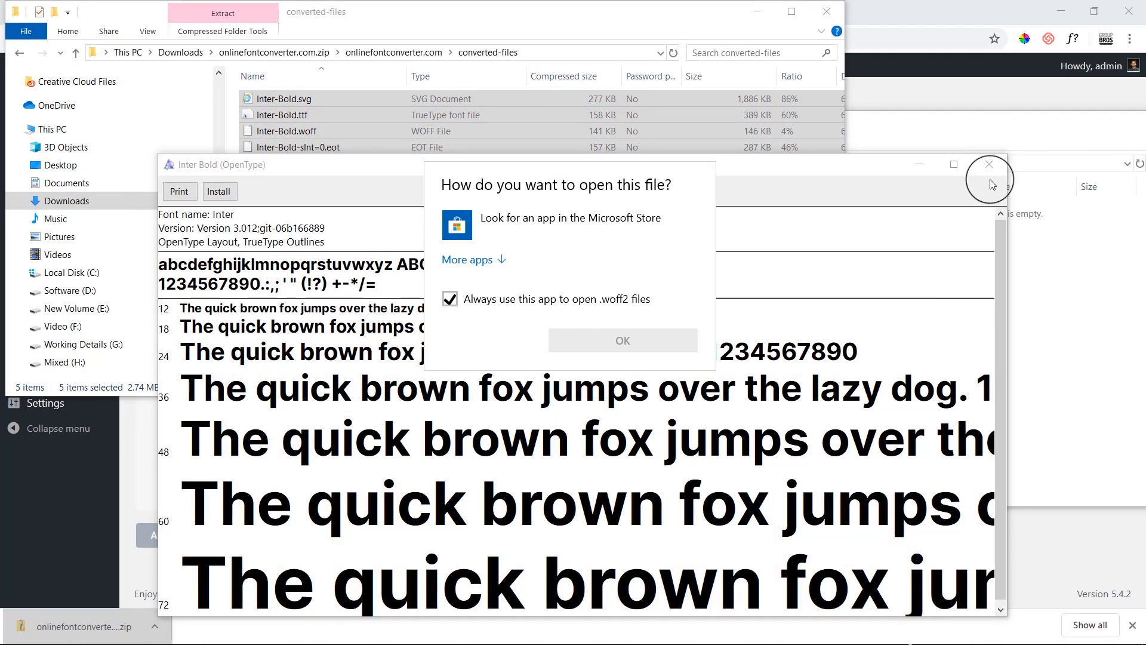
left_click(993, 170)
left_click(991, 166)
left_click_drag(275, 170, 939, 346)
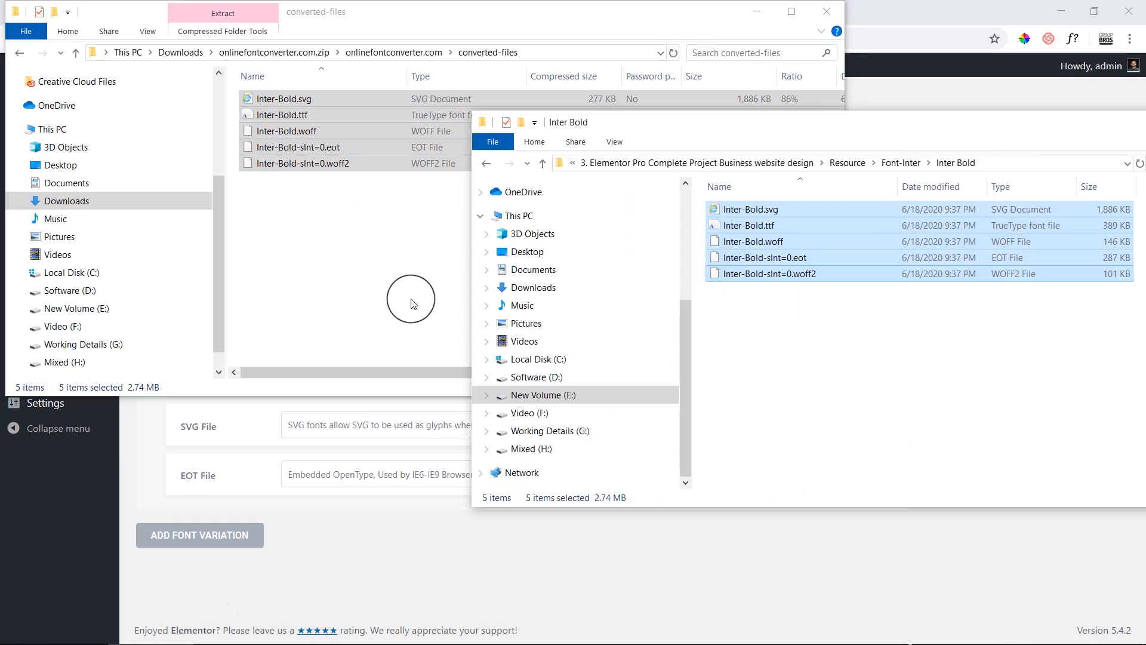
left_click(834, 15)
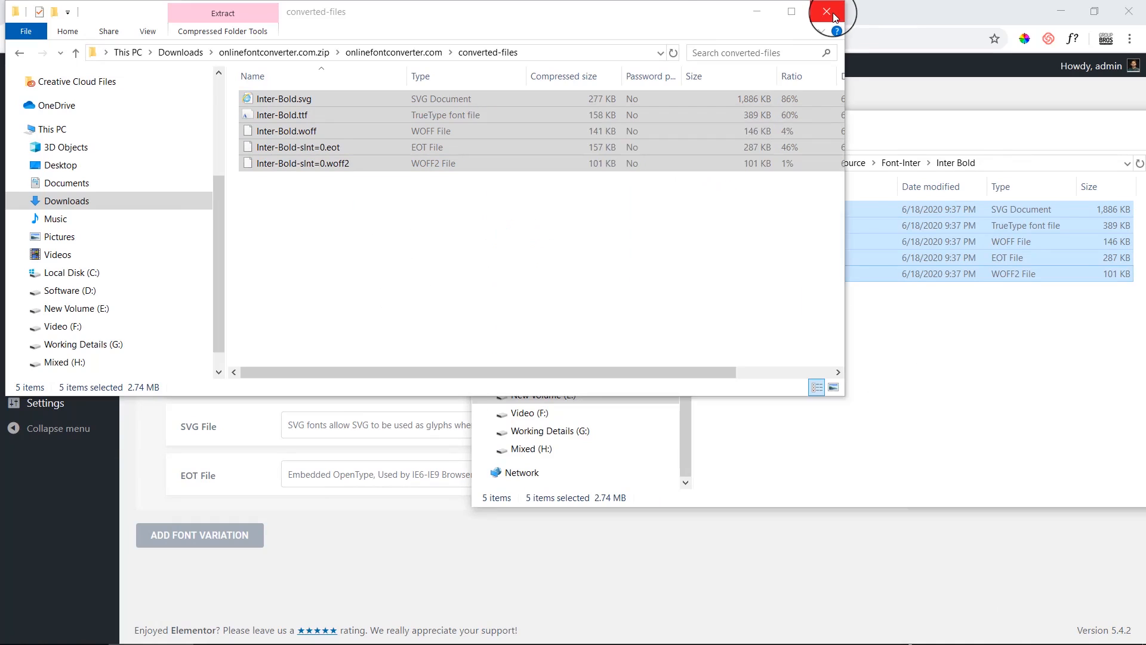
left_click(827, 12)
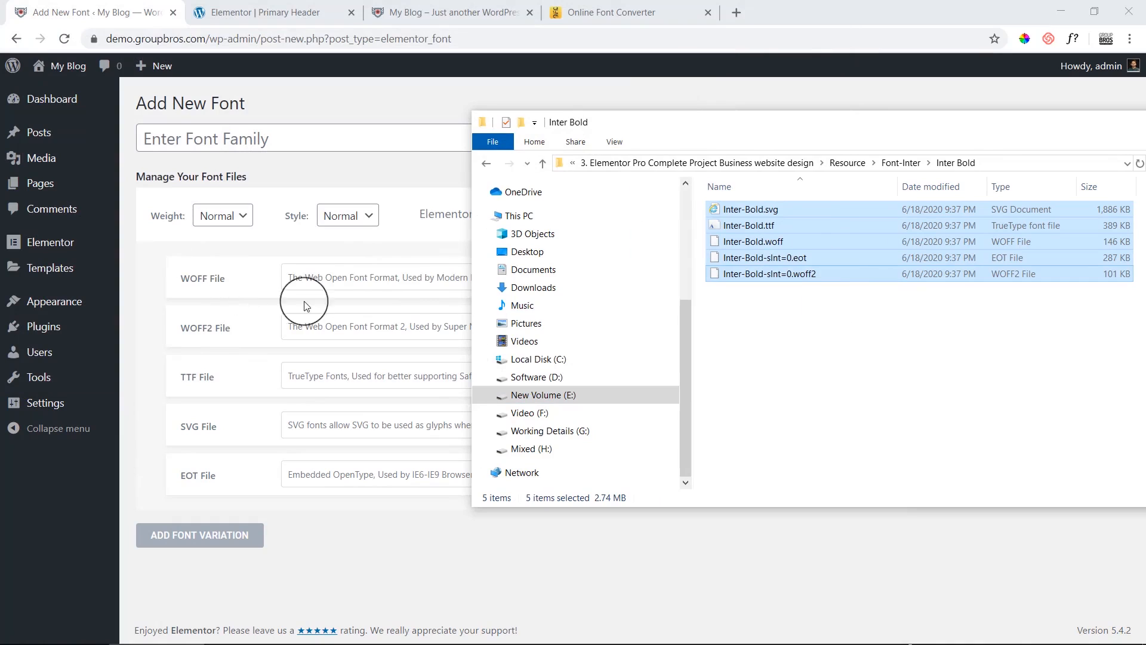
Name the new font family Inter Bold and set its variation to weight 700 with Normal style
left_click(440, 281)
left_click(199, 135)
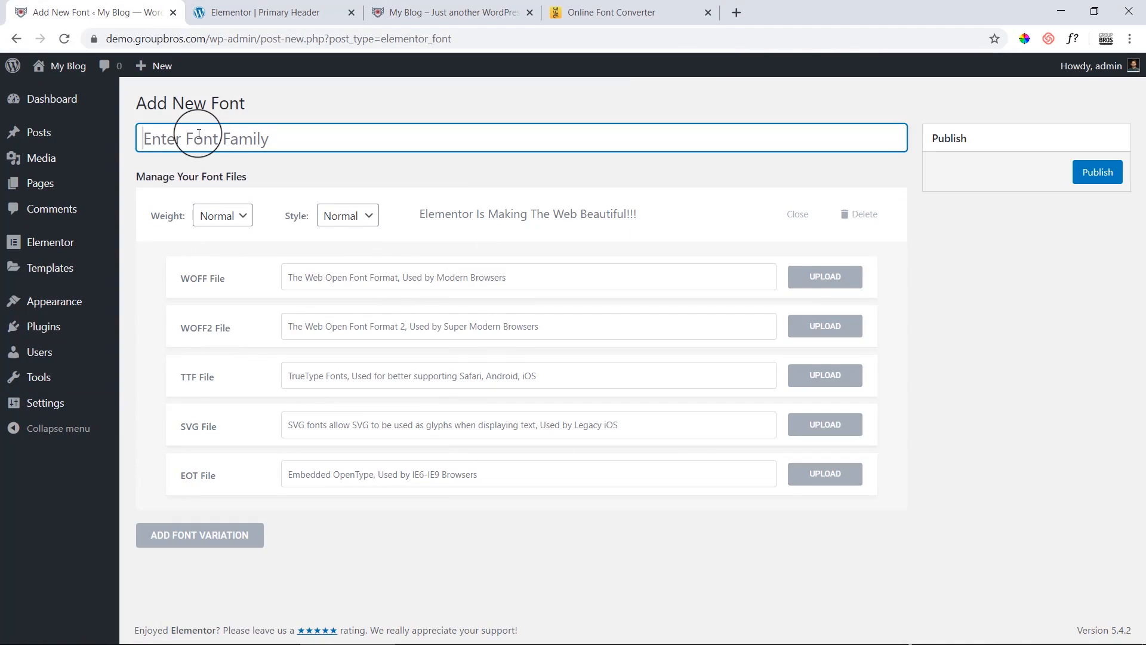
type("Inter Bold")
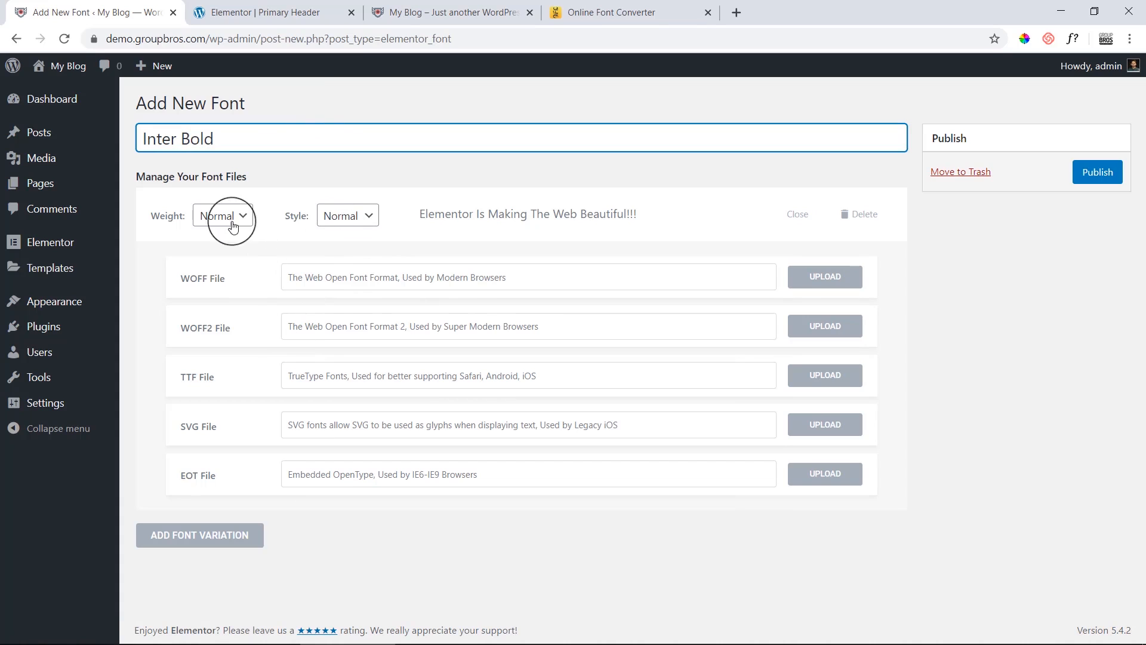
left_click(237, 216)
left_click(233, 354)
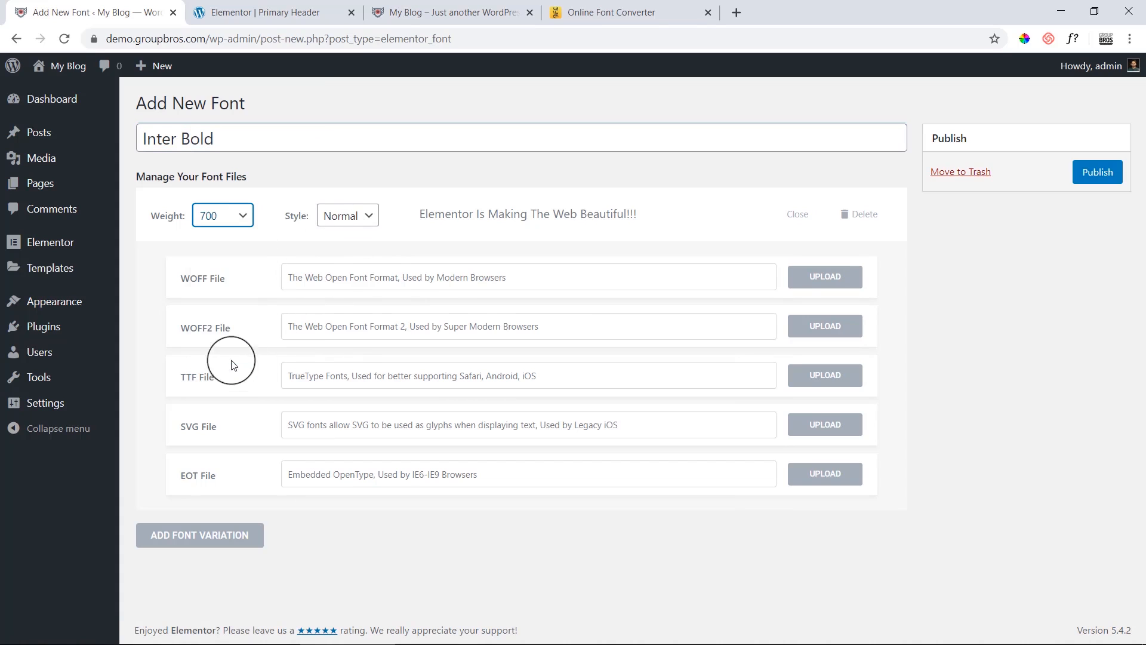
left_click(352, 216)
left_click(411, 218)
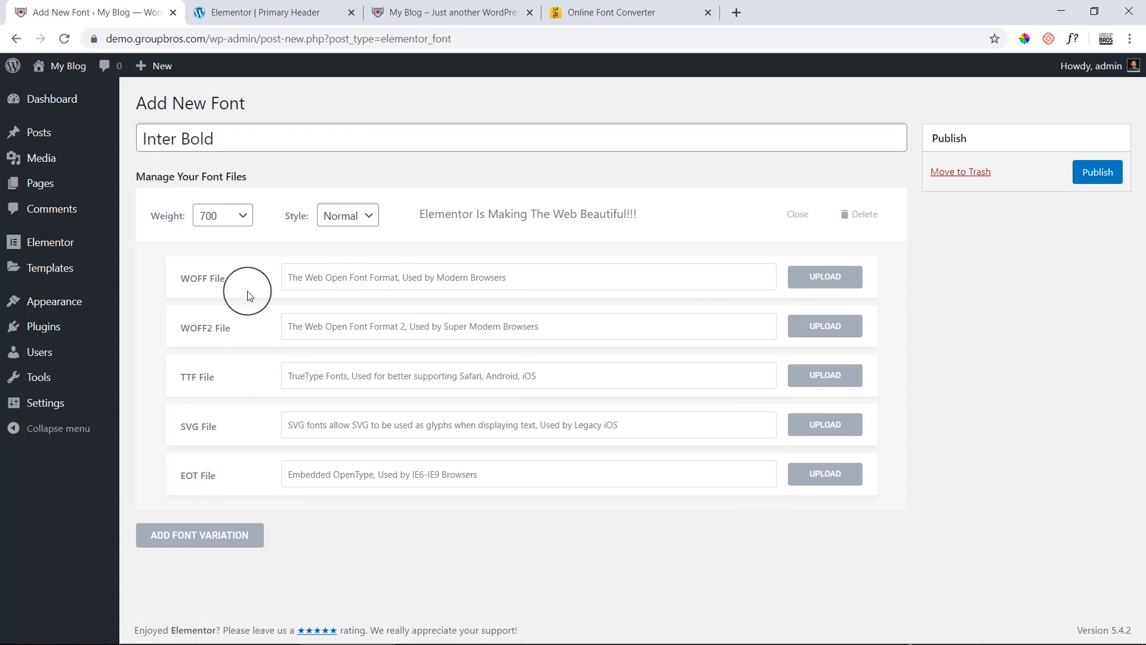
Upload Inter-Bold.woff from the Inter Bold folder and assign it as the variation's WOFF file
left_click(813, 283)
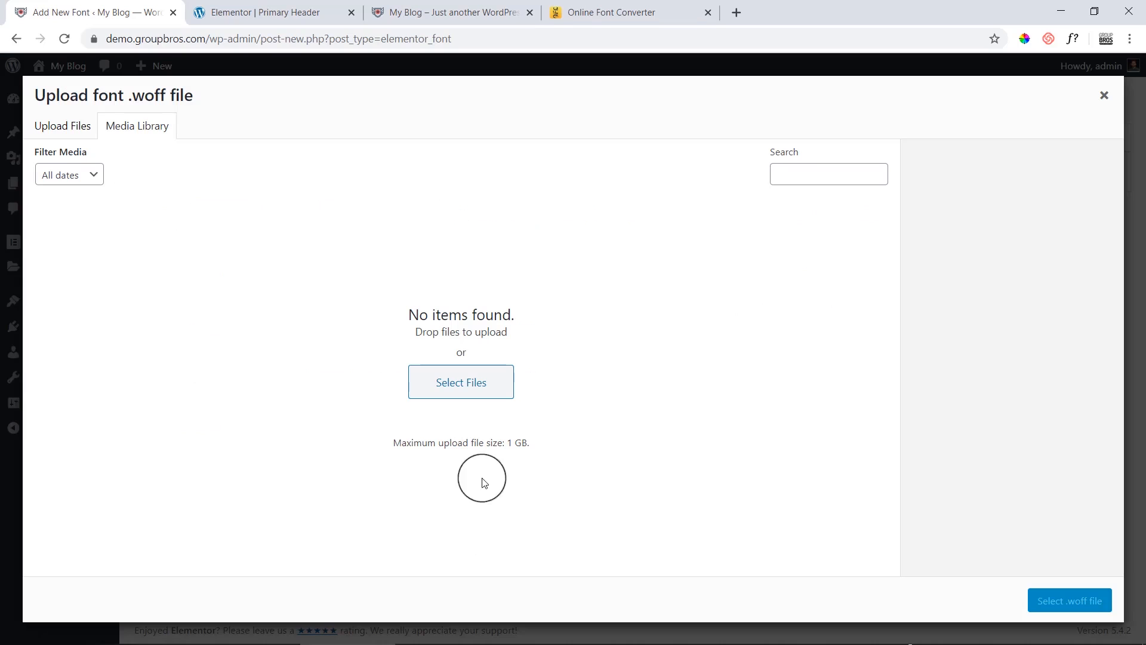
mouse_move(311, 642)
left_click(194, 638)
left_click_drag(706, 248, 370, 288)
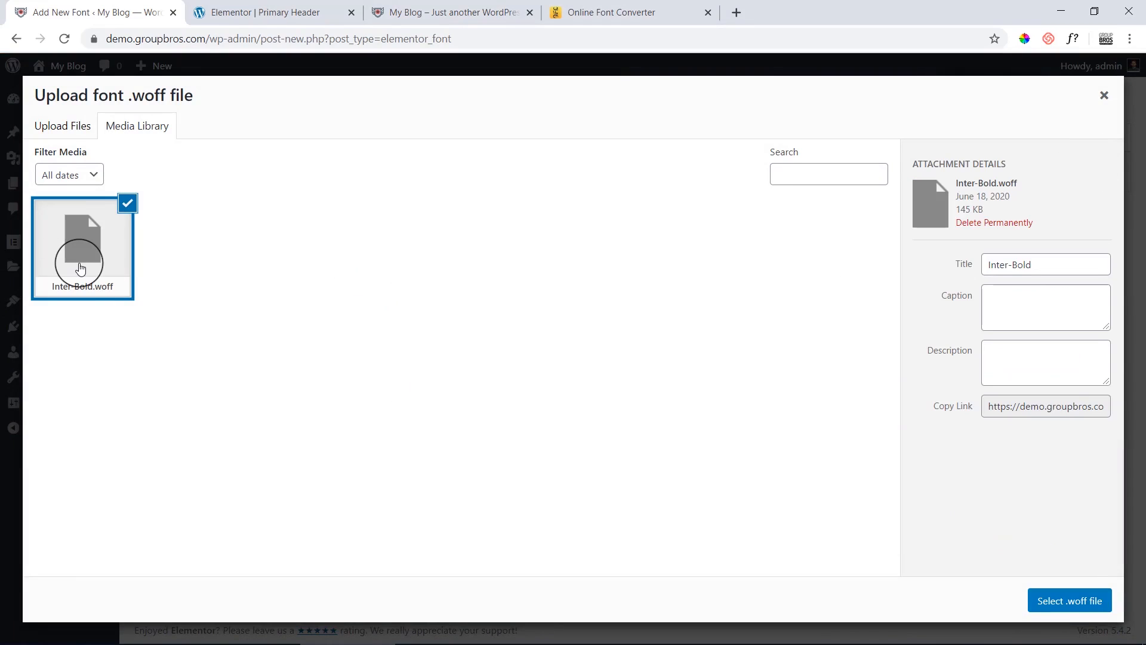
left_click(1054, 602)
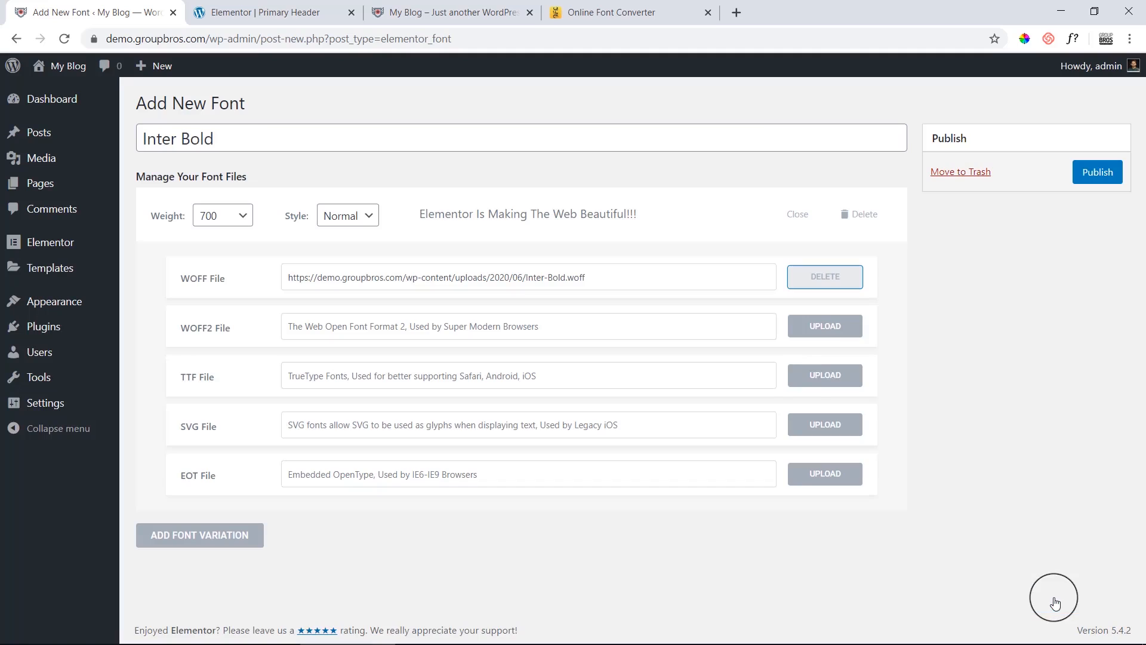
Try to upload Inter-Bold-slnt=0.woff2 from the Inter Bold folder as the variation's WOFF2 file
left_click(834, 337)
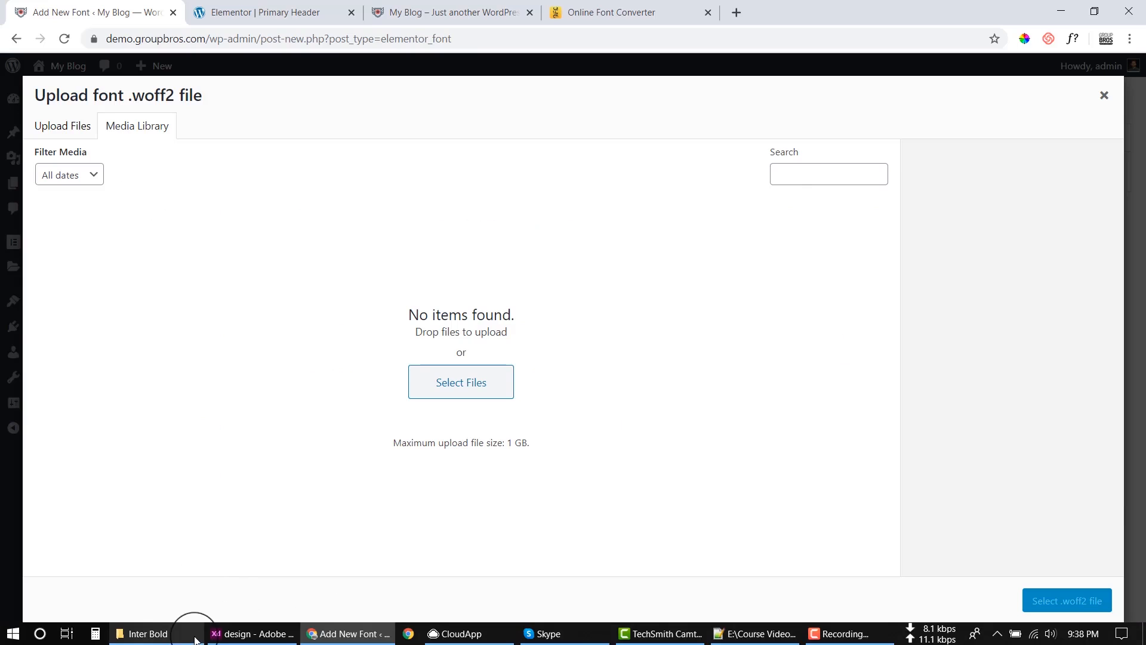
left_click(170, 636)
left_click(743, 362)
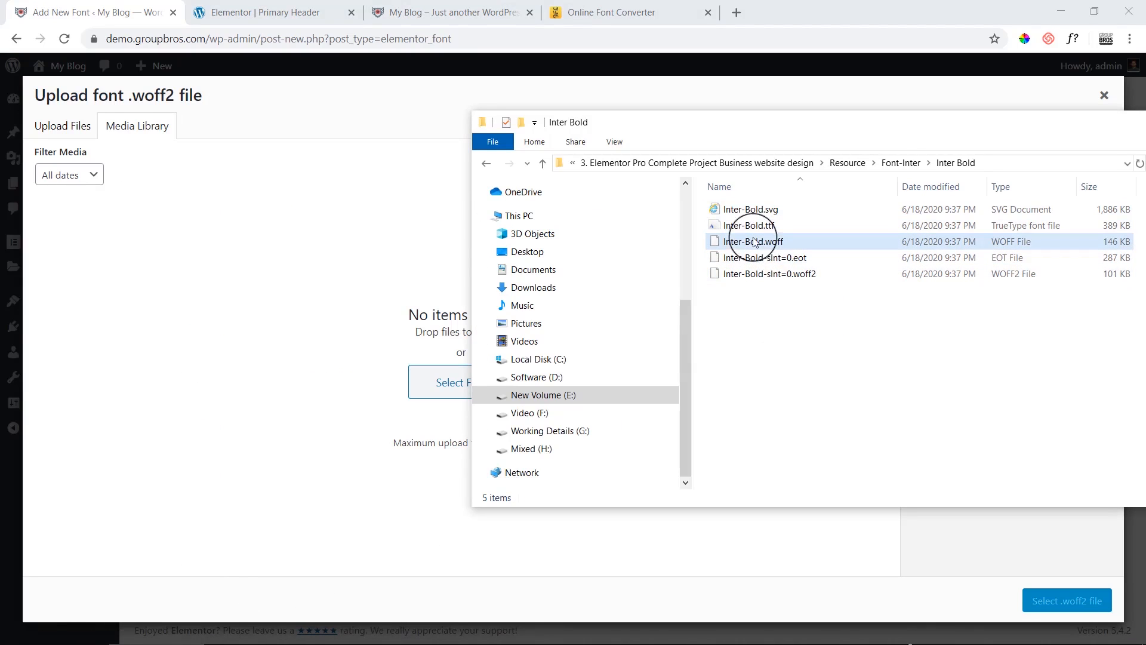
left_click_drag(773, 280, 381, 327)
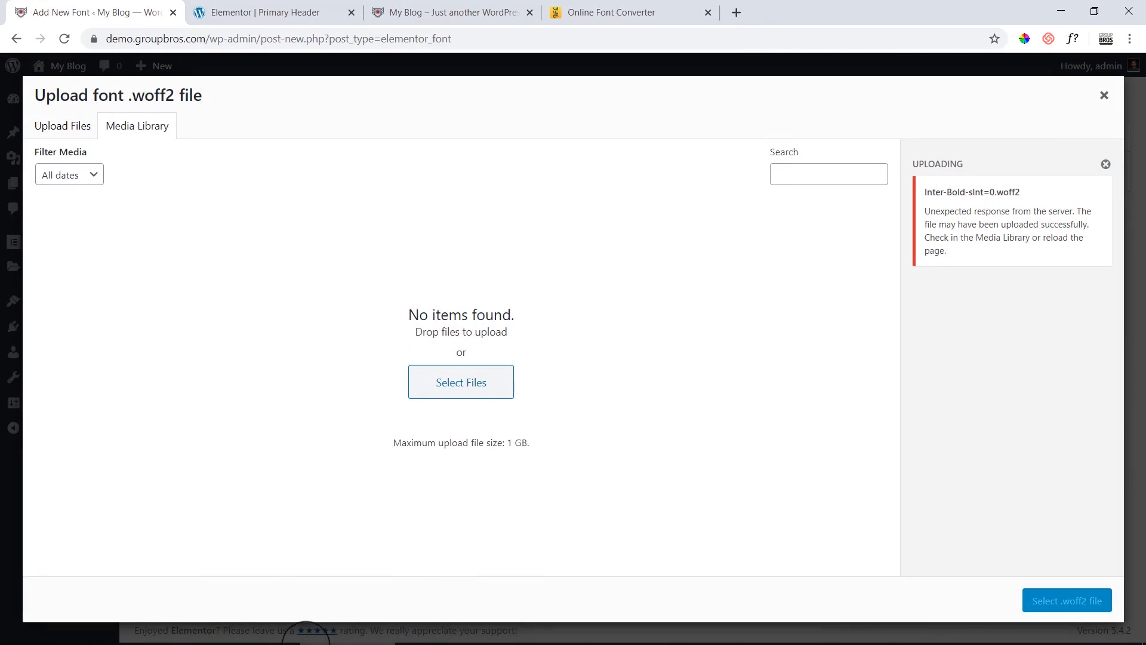
left_click(157, 635)
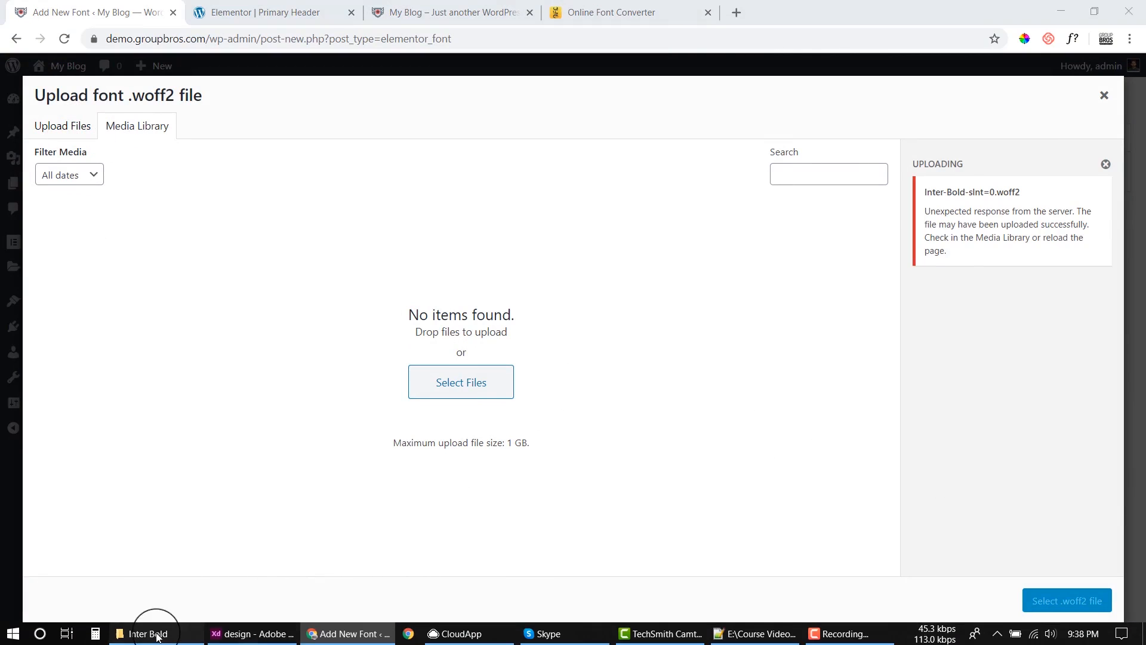